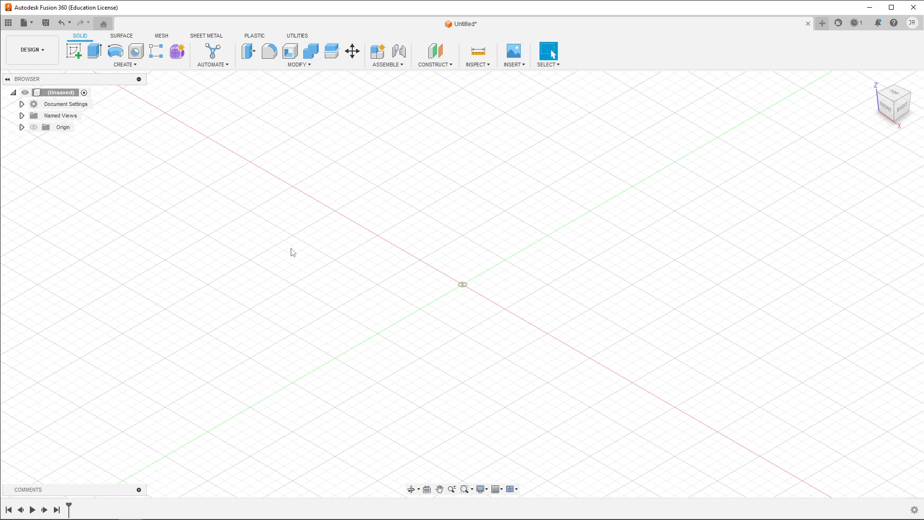
Step: Start a new sketch on the front (XZ) plane
{"action": "left_click", "coordinate": [888, 112]}
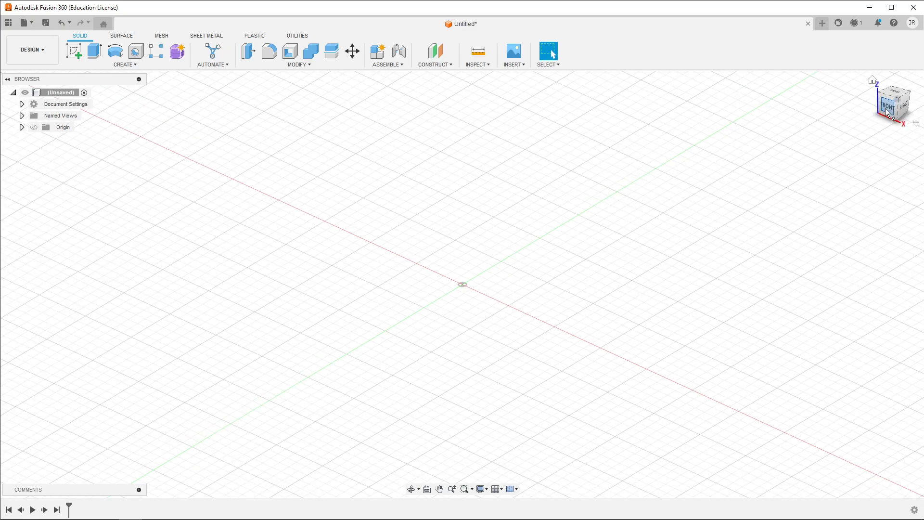
{"action": "left_click", "coordinate": [74, 48]}
{"action": "left_click", "coordinate": [501, 257]}
{"action": "scroll", "coordinate": [479, 268], "scroll_direction": "up", "scroll_amount": 4}
{"action": "middle_click_drag", "start_coordinate": [528, 245], "coordinate": [504, 273]}
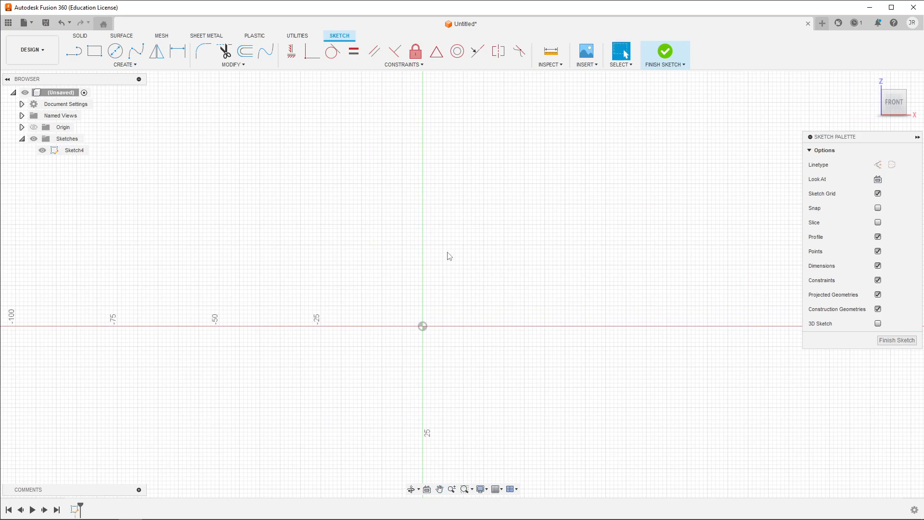
Step: Sketch a vertical line upward from the origin along the Z axis
{"action": "key", "text": "l"}
{"action": "left_click", "coordinate": [423, 325]}
{"action": "left_click", "coordinate": [423, 142]}
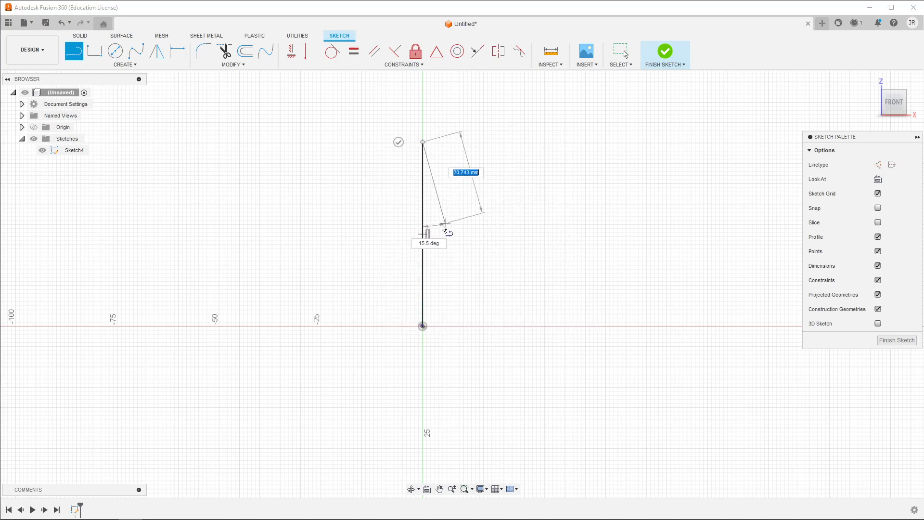
{"action": "key", "text": "Escape"}
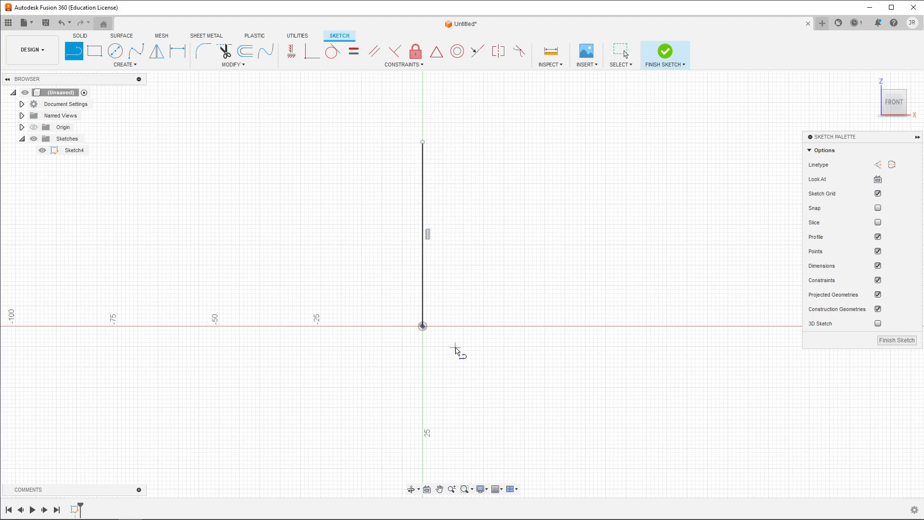
Step: Sketch a horizontal base line from the origin, a line slanting up and inward at about 57°, and one slanting back out above the base's end
{"action": "left_click", "coordinate": [423, 326]}
{"action": "left_click", "coordinate": [548, 325]}
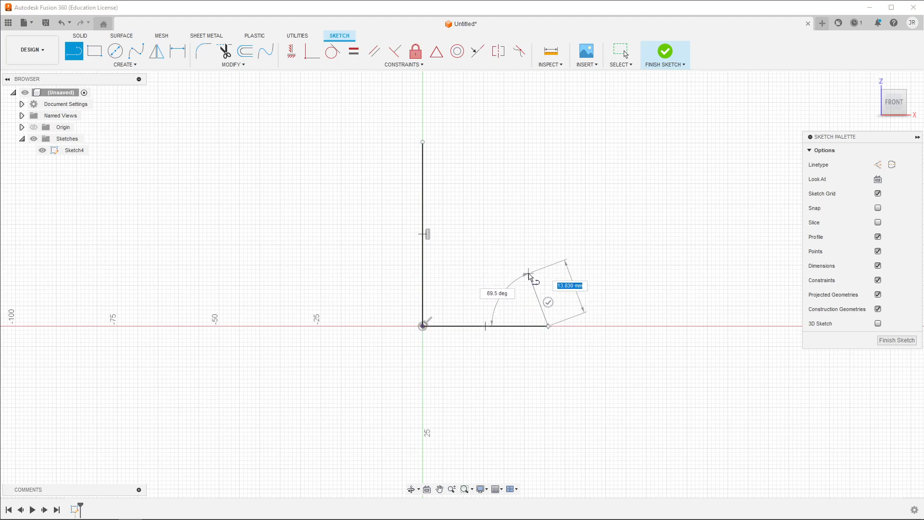
{"action": "left_click", "coordinate": [515, 274]}
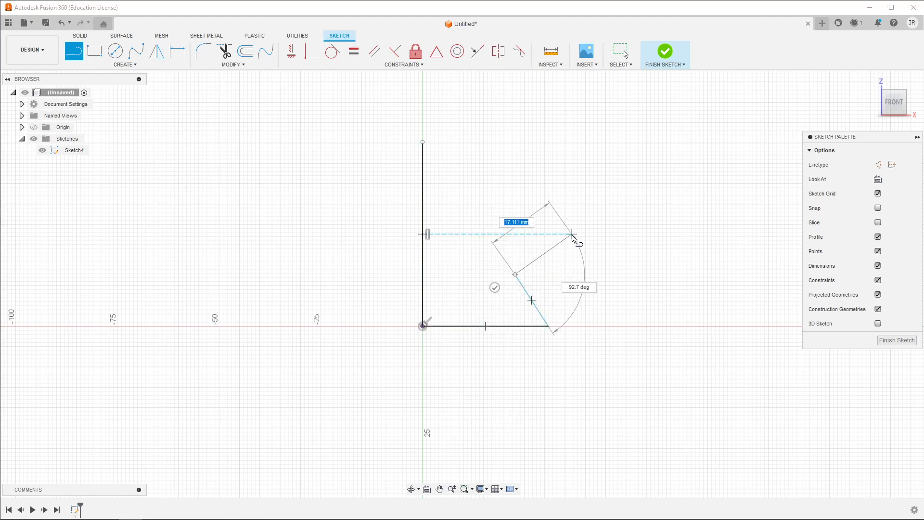
{"action": "left_click", "coordinate": [548, 234]}
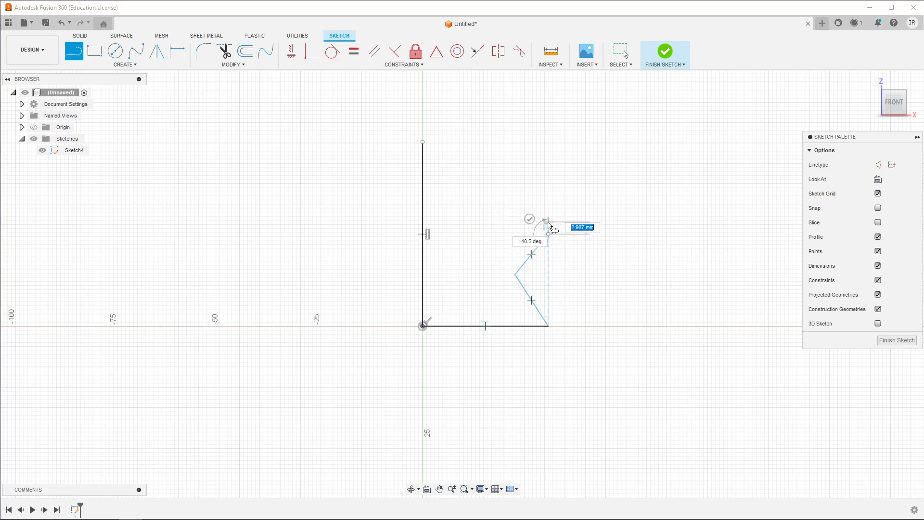
{"action": "key", "text": "Escape"}
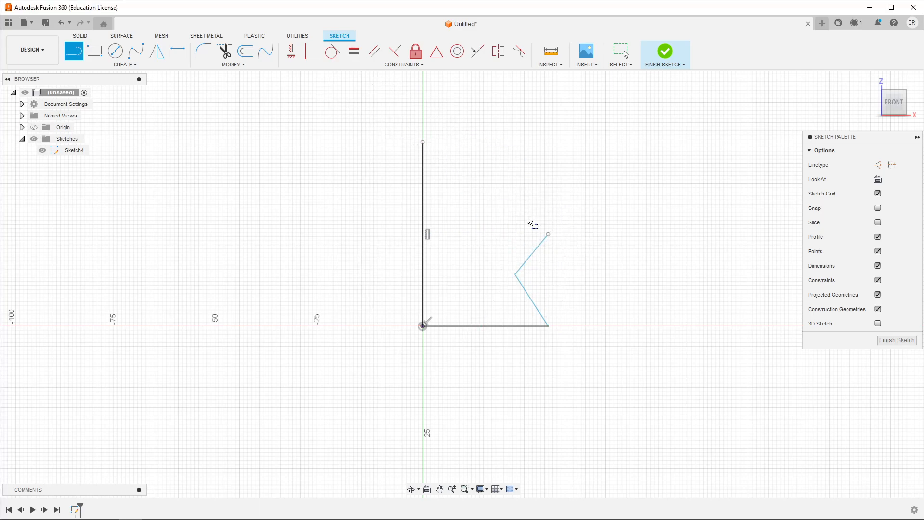
Step: Add a three-point arc from the free end of the upper slanted line, bulging toward the vertical line
{"action": "left_click", "coordinate": [124, 65]}
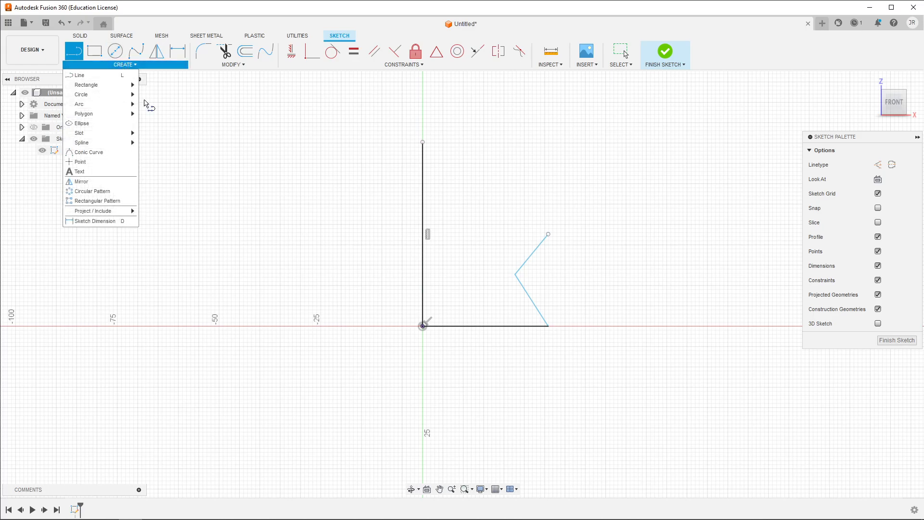
{"action": "mouse_move", "coordinate": [128, 108]}
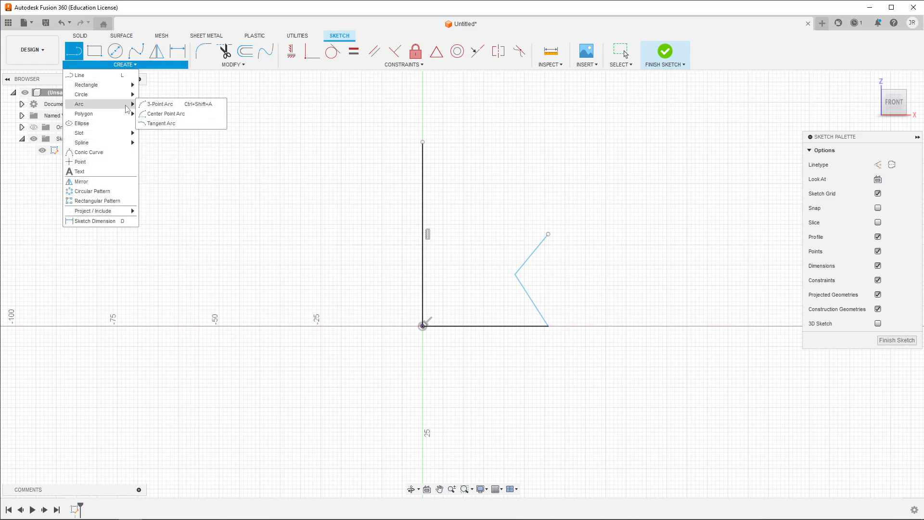
{"action": "left_click", "coordinate": [156, 104]}
{"action": "left_click", "coordinate": [548, 234]}
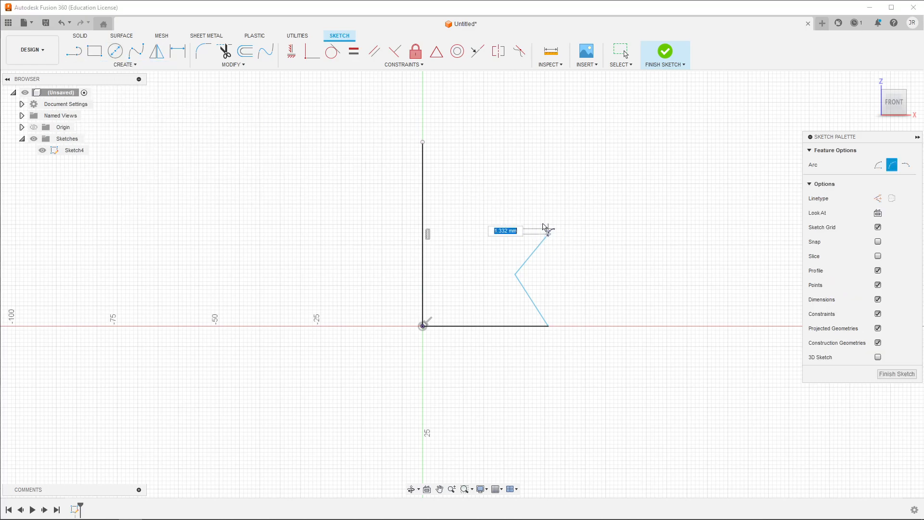
{"action": "left_click", "coordinate": [531, 177]}
{"action": "left_click", "coordinate": [505, 199]}
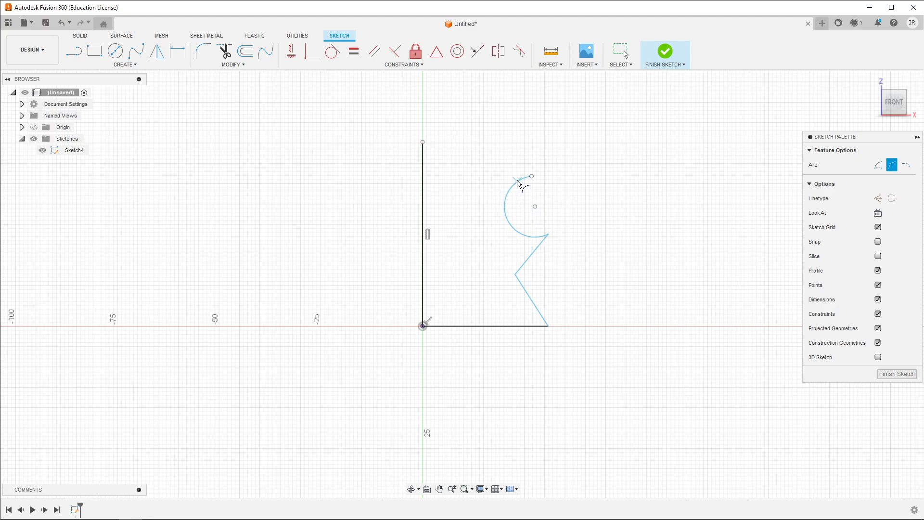
Step: Close the profile with a slanted line from the arc and a top edge about 14.7 mm long, and constrain the top edge horizontal
{"action": "key", "text": "l"}
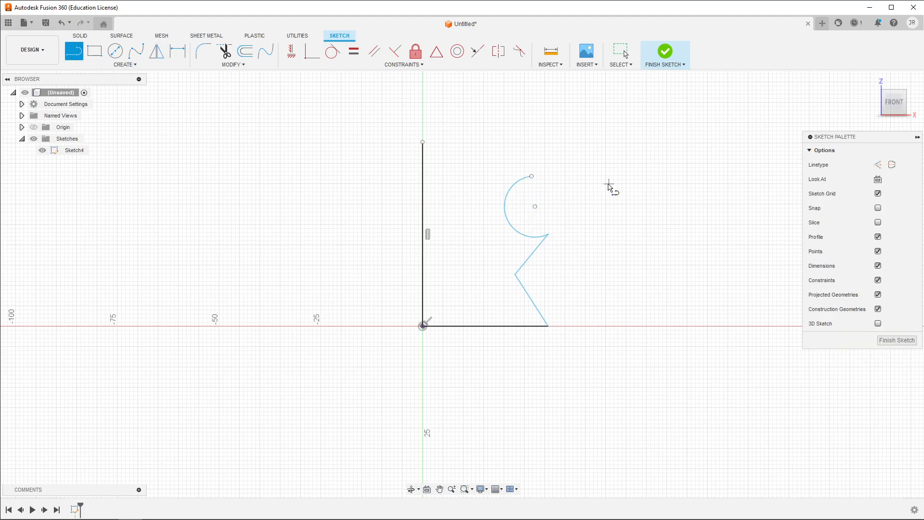
{"action": "left_click", "coordinate": [528, 177]}
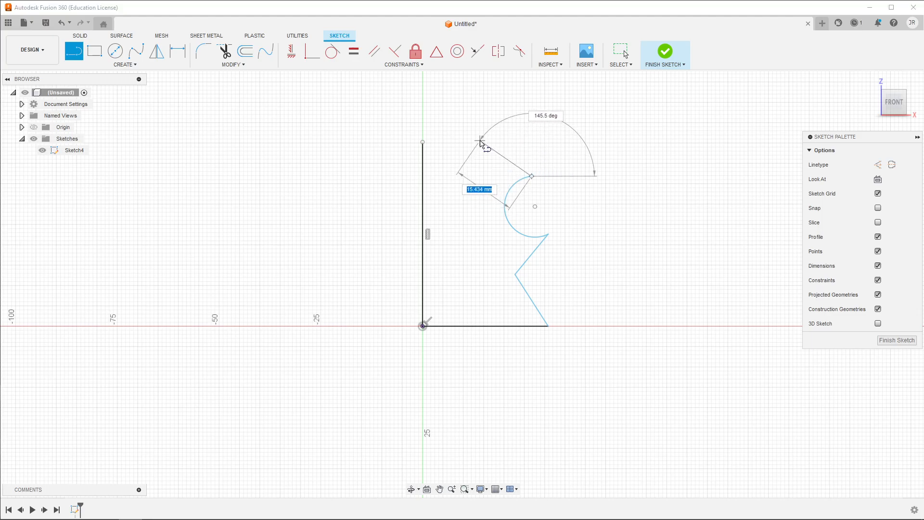
{"action": "left_click", "coordinate": [482, 137]}
{"action": "left_click", "coordinate": [423, 142]}
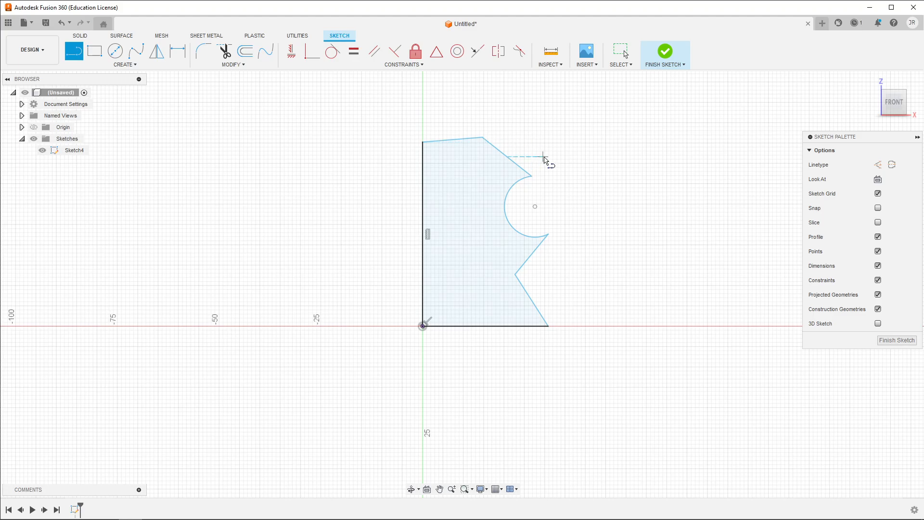
{"action": "key", "text": "Escape"}
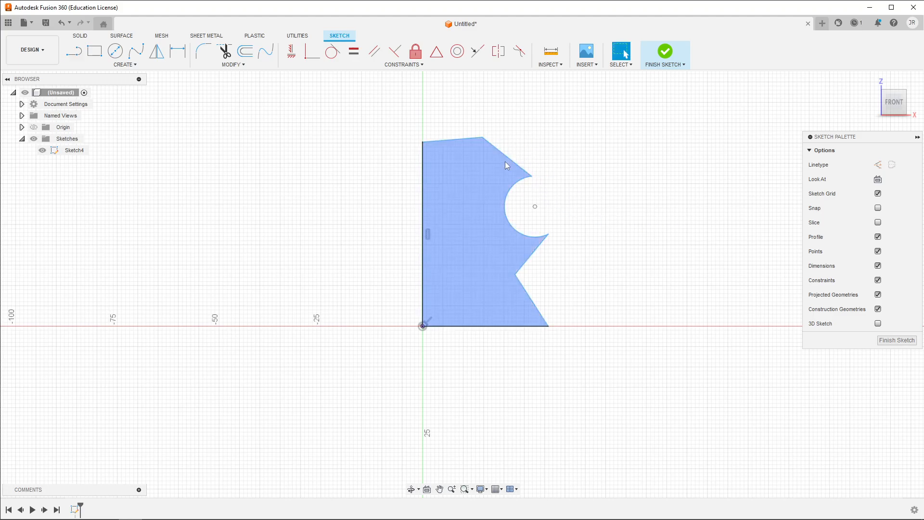
{"action": "left_click", "coordinate": [456, 140]}
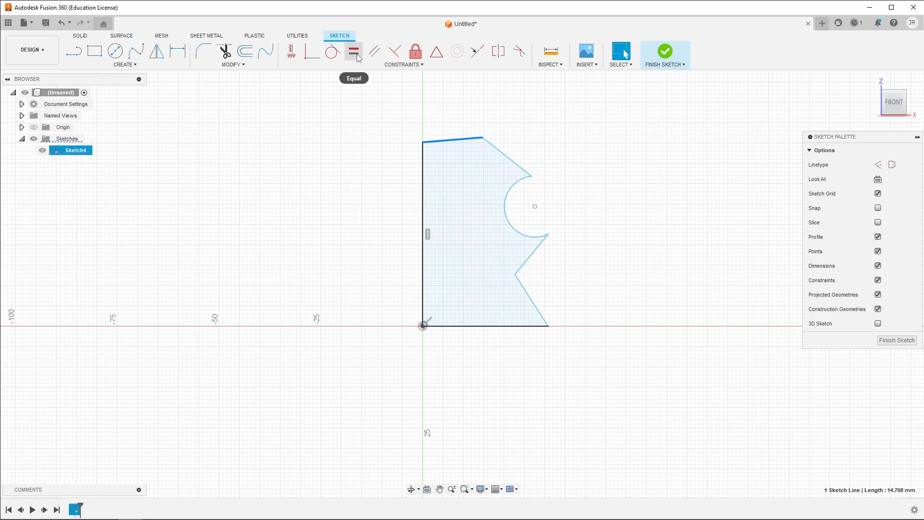
{"action": "left_click", "coordinate": [292, 52]}
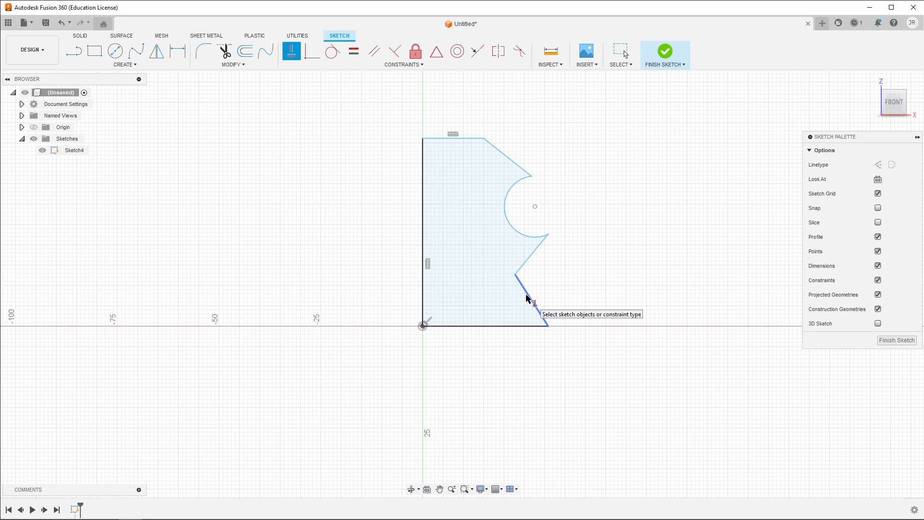
Step: Dimension the angle between the base line and the lower slanted line at 60°
{"action": "left_click", "coordinate": [178, 51]}
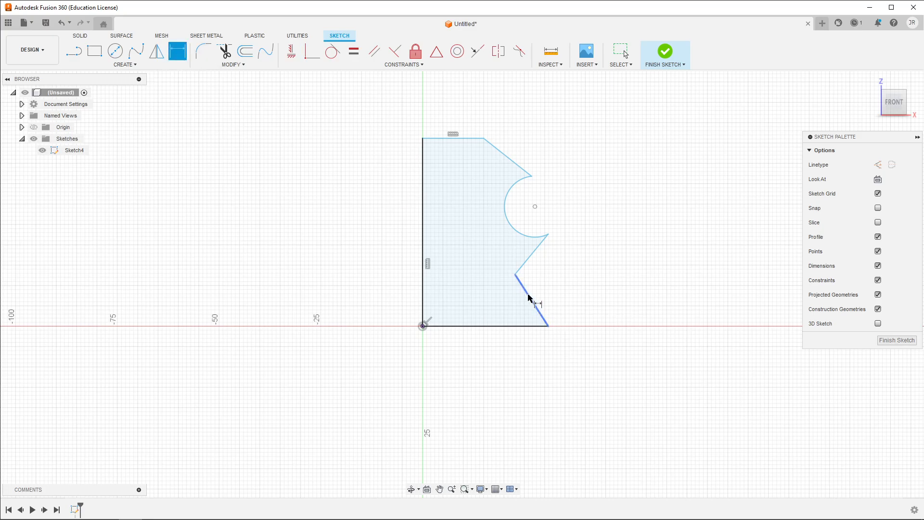
{"action": "left_click", "coordinate": [533, 305]}
{"action": "left_click", "coordinate": [511, 326]}
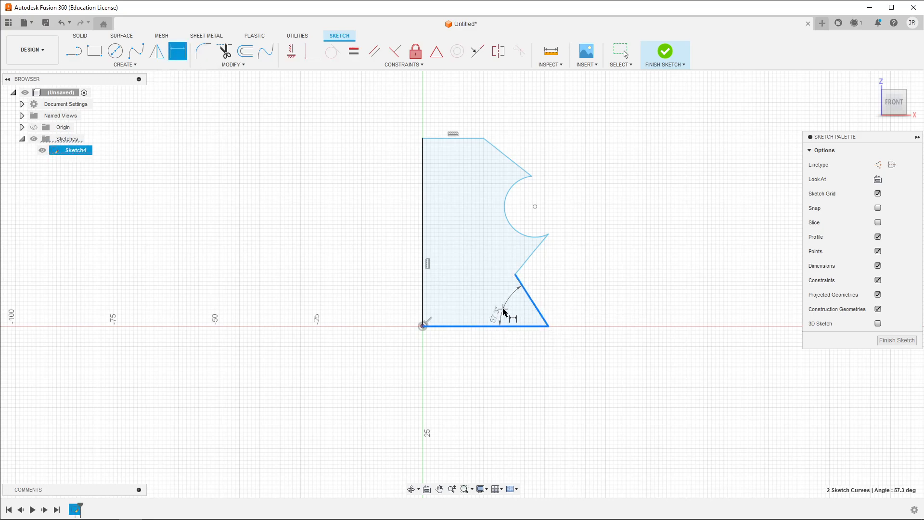
{"action": "left_click", "coordinate": [505, 311]}
{"action": "type", "text": "60"}
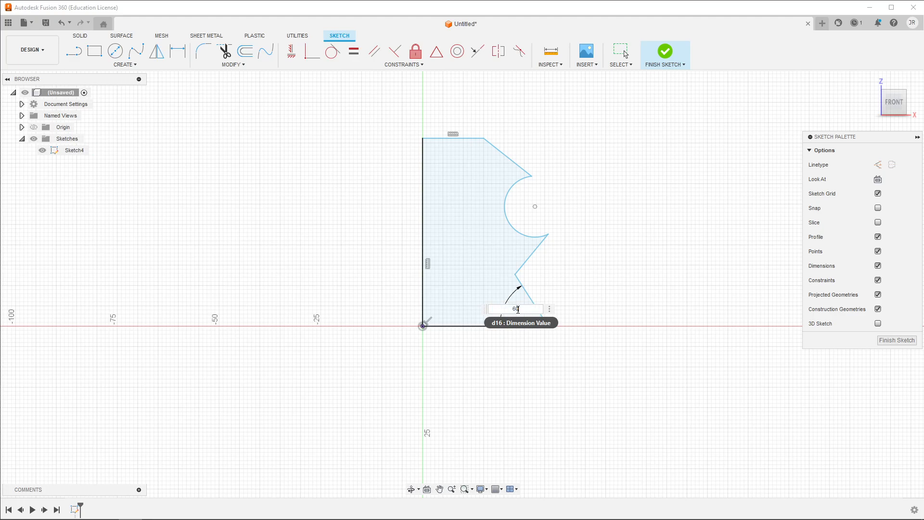
{"action": "key", "text": "Return"}
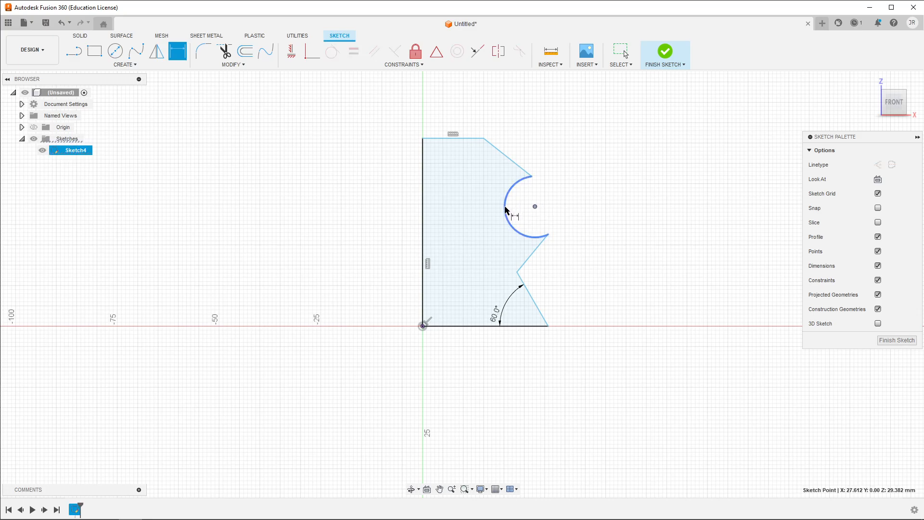
Step: Set the arc's radius to 8 mm
{"action": "left_click", "coordinate": [509, 206]}
{"action": "left_click", "coordinate": [534, 202]}
{"action": "type", "text": "8"}
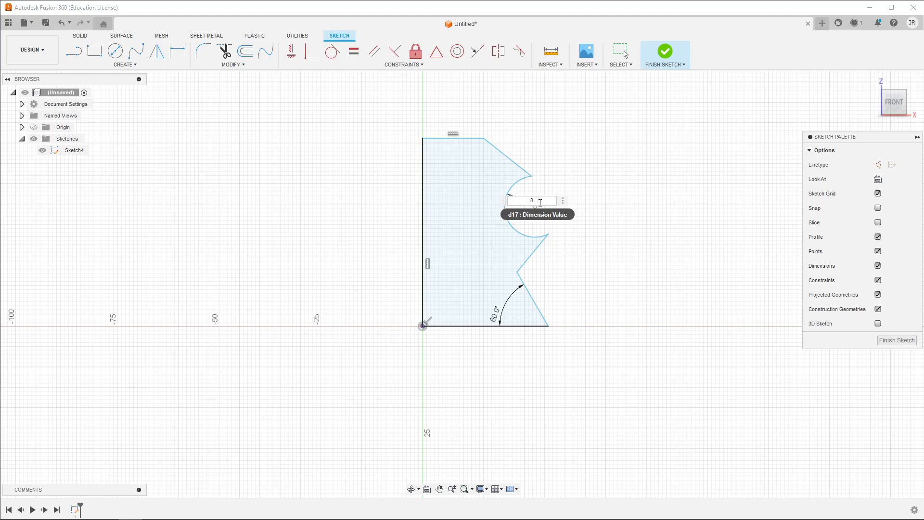
{"action": "key", "text": "Return"}
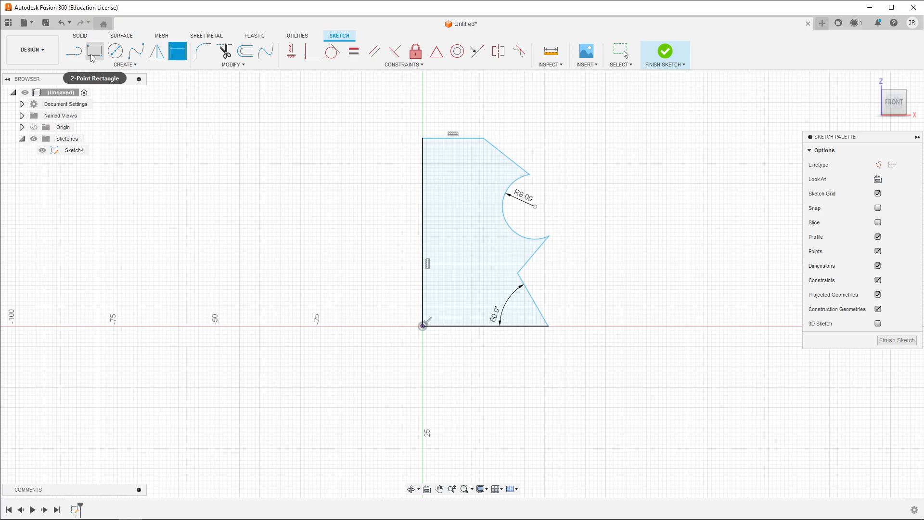
Step: Draw a horizontal construction line inward from the arc's upper endpoint and make it tangent to the arc
{"action": "left_click", "coordinate": [73, 51]}
{"action": "left_click", "coordinate": [878, 164]}
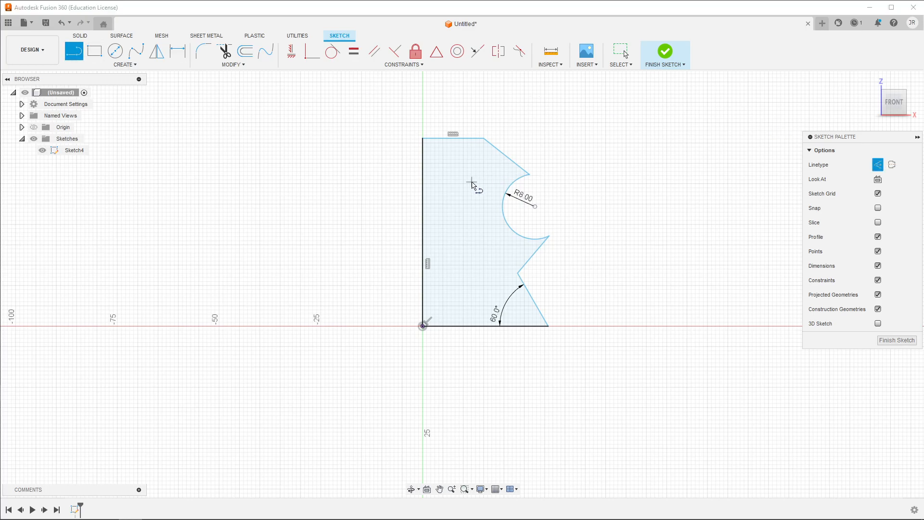
{"action": "left_click_drag", "start_coordinate": [530, 176], "coordinate": [477, 174]}
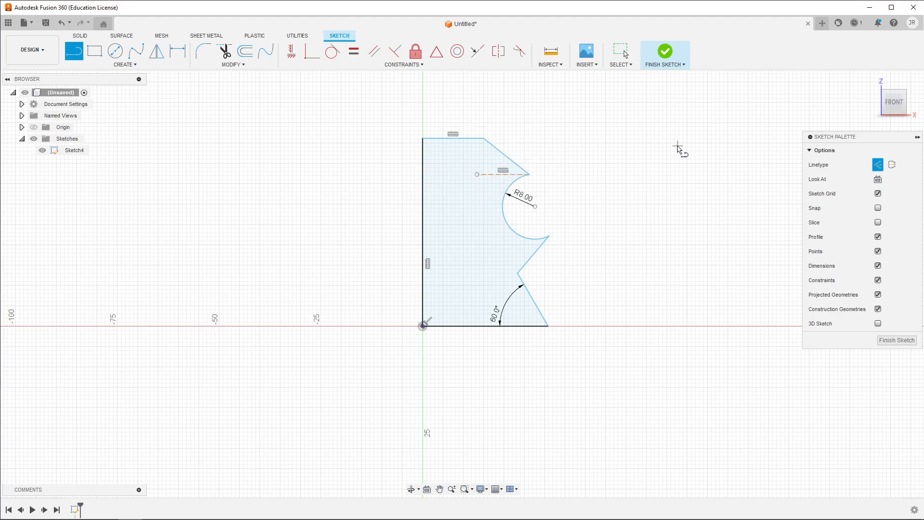
{"action": "key", "text": "Escape"}
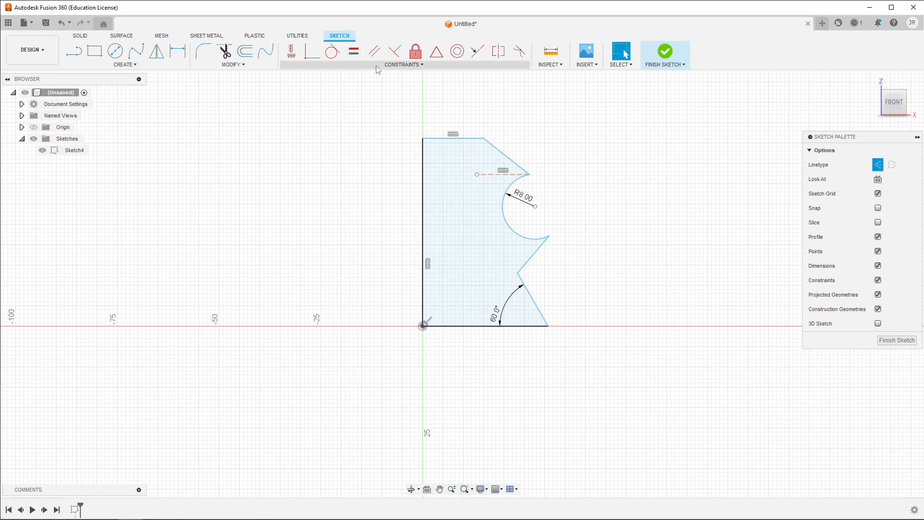
{"action": "left_click", "coordinate": [331, 54]}
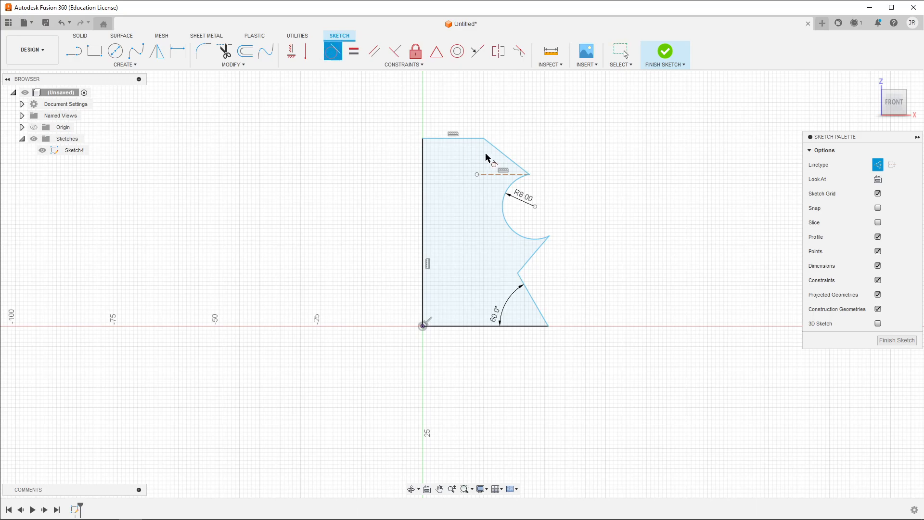
{"action": "left_click", "coordinate": [514, 176]}
{"action": "left_click", "coordinate": [515, 183]}
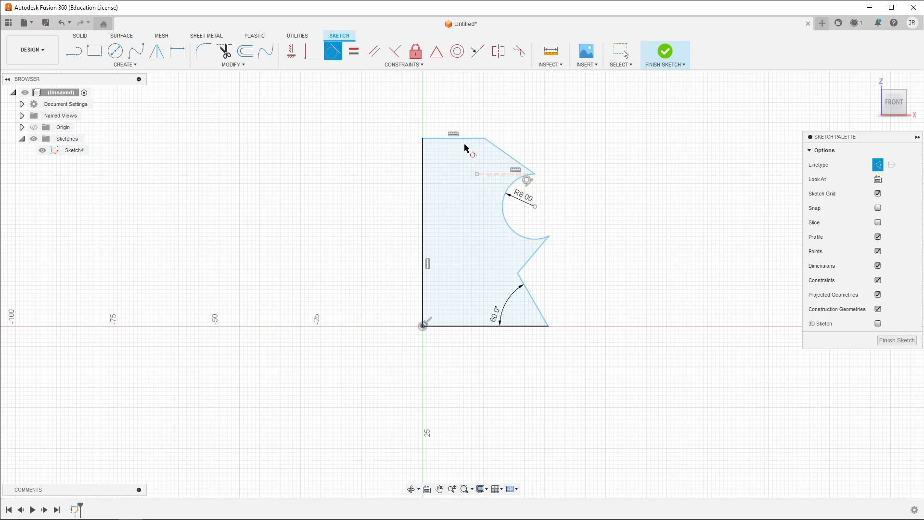
Step: Dimension the angle between the two slanted lines below the arc at 110°
{"action": "key", "text": "d"}
{"action": "left_click", "coordinate": [531, 262]}
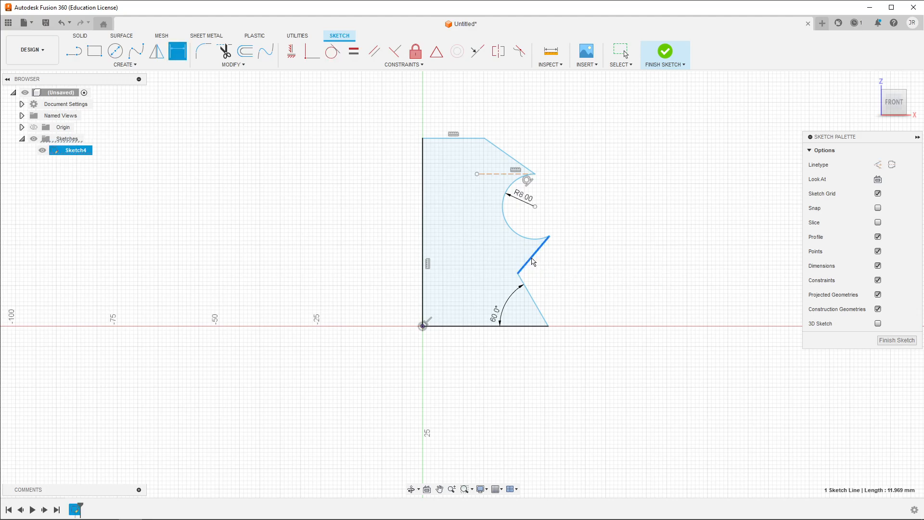
{"action": "left_click", "coordinate": [533, 299]}
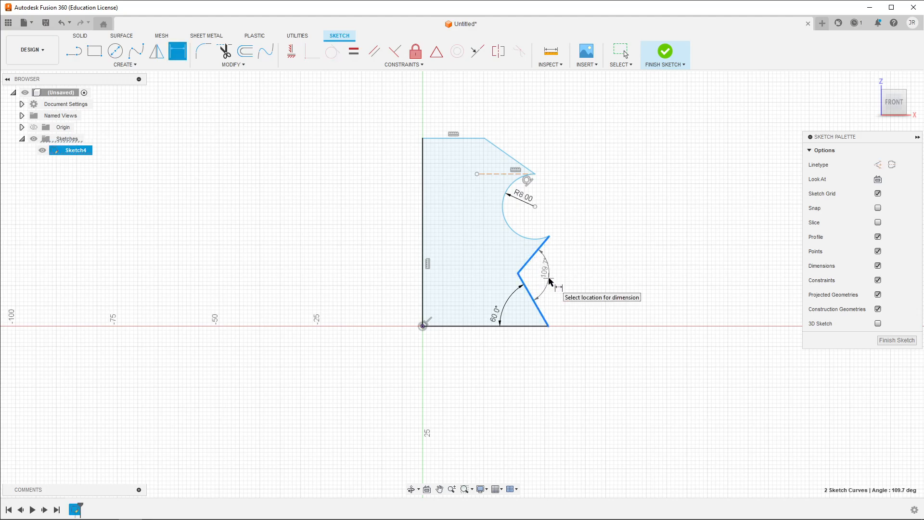
{"action": "left_click", "coordinate": [550, 281]}
{"action": "type", "text": "1"}
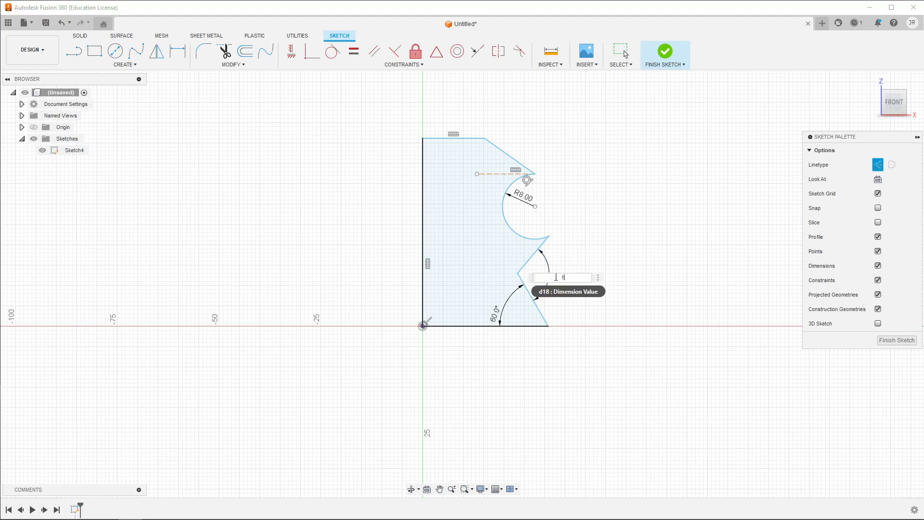
{"action": "type", "text": "10"}
{"action": "key", "text": "Return"}
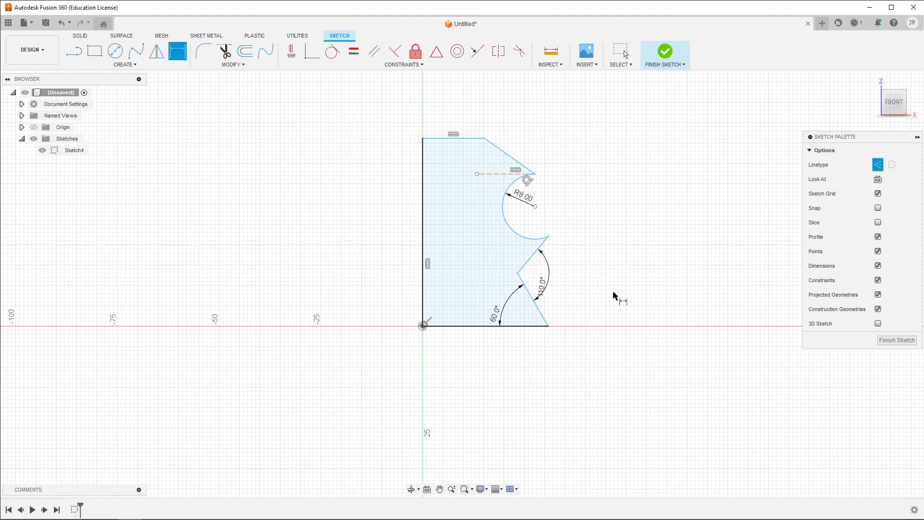
{"action": "key", "text": "Escape"}
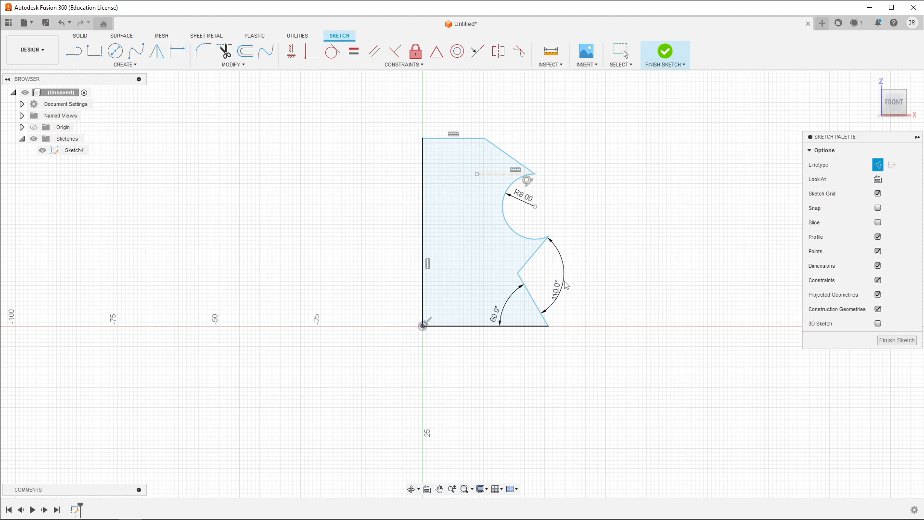
Step: Dimension the slanted line running from the arc's lower endpoint to the V-notch corner at 10 mm
{"action": "left_click_drag", "start_coordinate": [550, 235], "coordinate": [546, 239]}
{"action": "left_click", "coordinate": [530, 262]}
{"action": "key", "text": "d"}
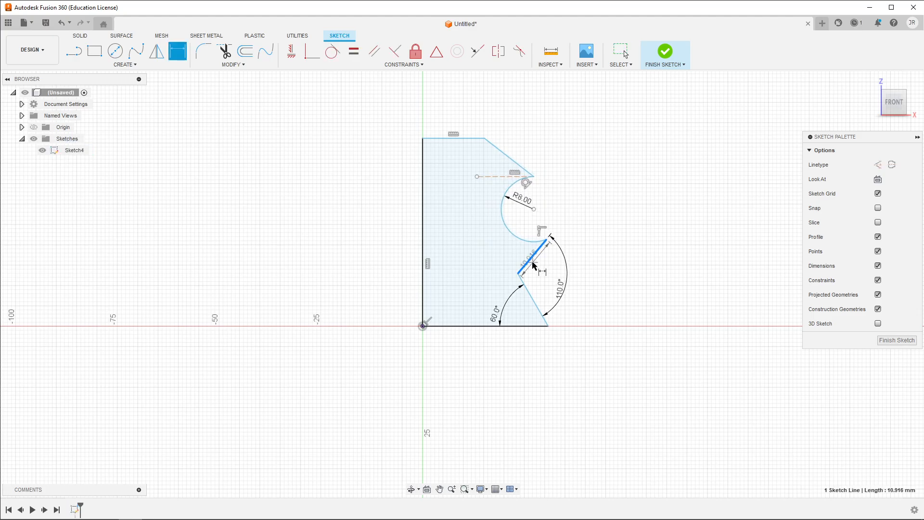
{"action": "left_click", "coordinate": [544, 270]}
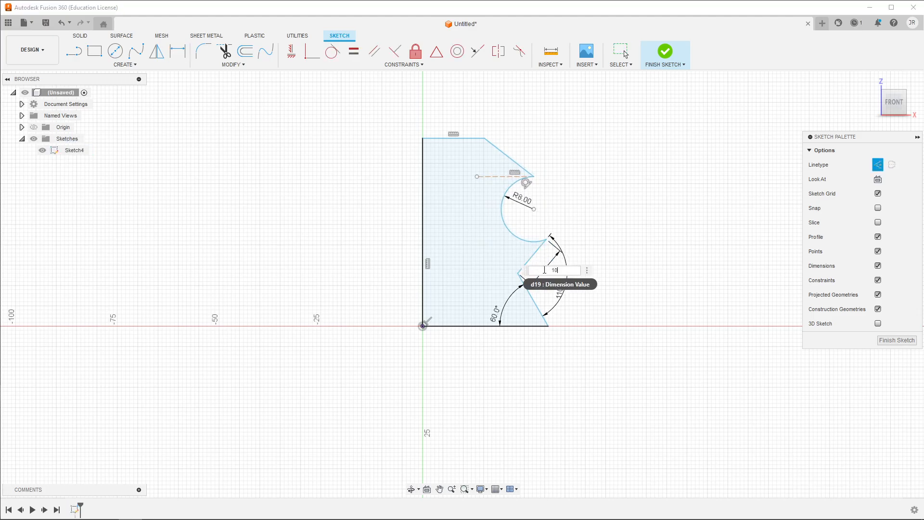
{"action": "type", "text": "10"}
{"action": "key", "text": "Return"}
{"action": "mouse_move", "coordinate": [524, 263]}
{"action": "left_mouse_down"}
{"action": "mouse_move", "coordinate": [491, 252]}
{"action": "mouse_move", "coordinate": [534, 279]}
{"action": "left_mouse_up"}
{"action": "key", "text": "d"}
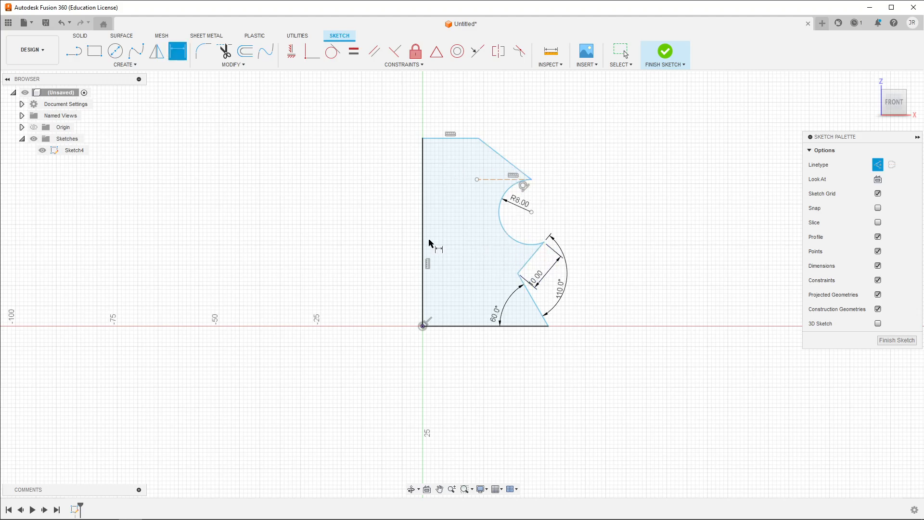
{"action": "key", "text": "Escape"}
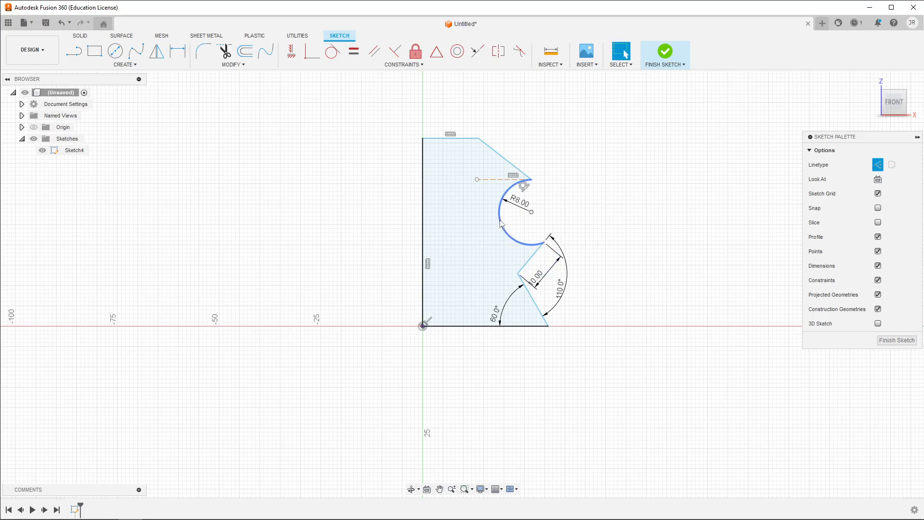
Step: Draw a horizontal construction line inward from the arc's lower endpoint and make it tangent to the arc
{"action": "mouse_move", "coordinate": [500, 223]}
{"action": "left_mouse_down"}
{"action": "mouse_move", "coordinate": [539, 217]}
{"action": "mouse_move", "coordinate": [503, 207]}
{"action": "left_mouse_up"}
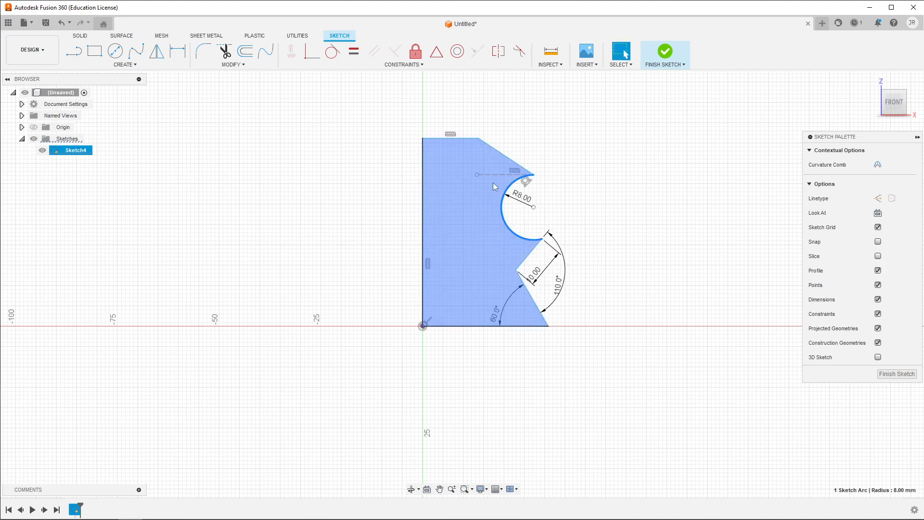
{"action": "left_click", "coordinate": [73, 51]}
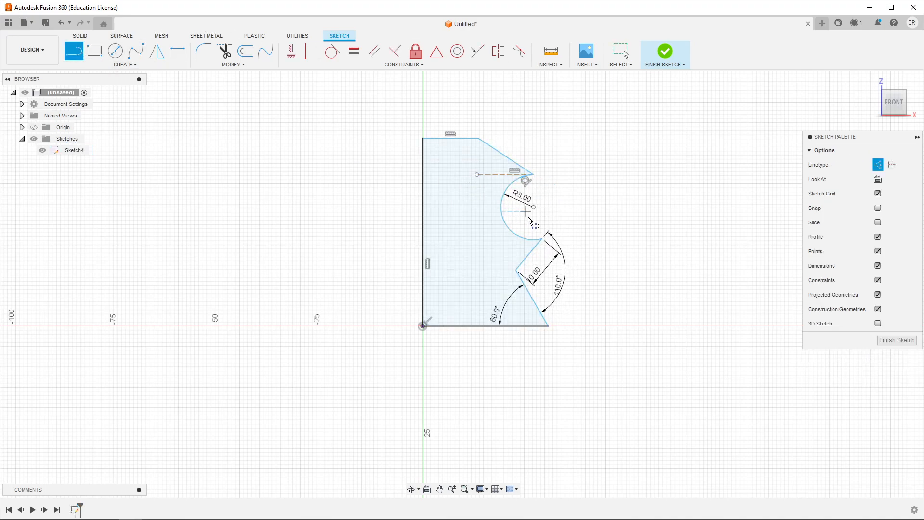
{"action": "left_click", "coordinate": [531, 239]}
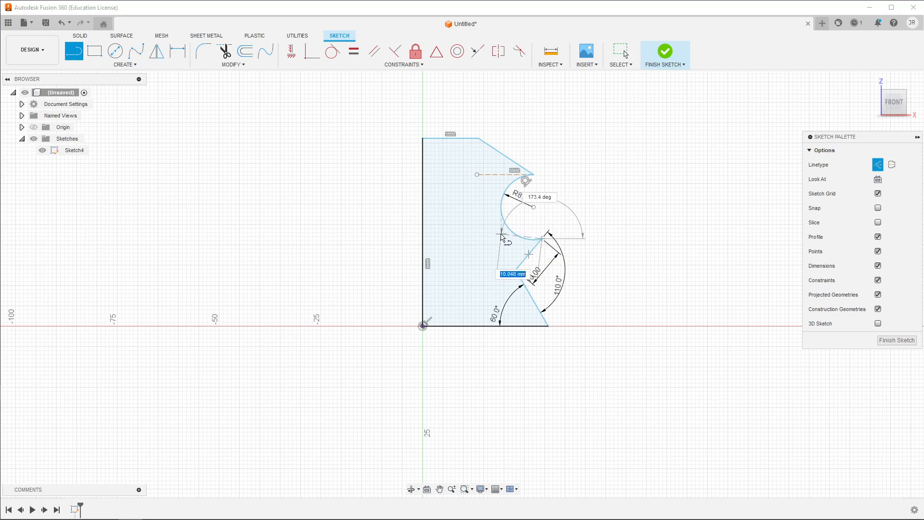
{"action": "left_click", "coordinate": [482, 236]}
{"action": "key", "text": "Escape"}
{"action": "left_click", "coordinate": [333, 51]}
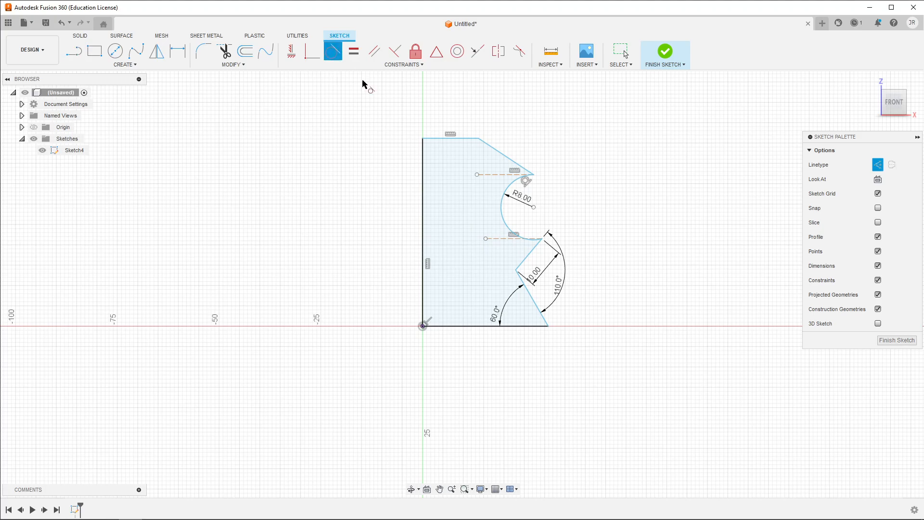
{"action": "left_click", "coordinate": [506, 222]}
{"action": "left_click", "coordinate": [504, 238]}
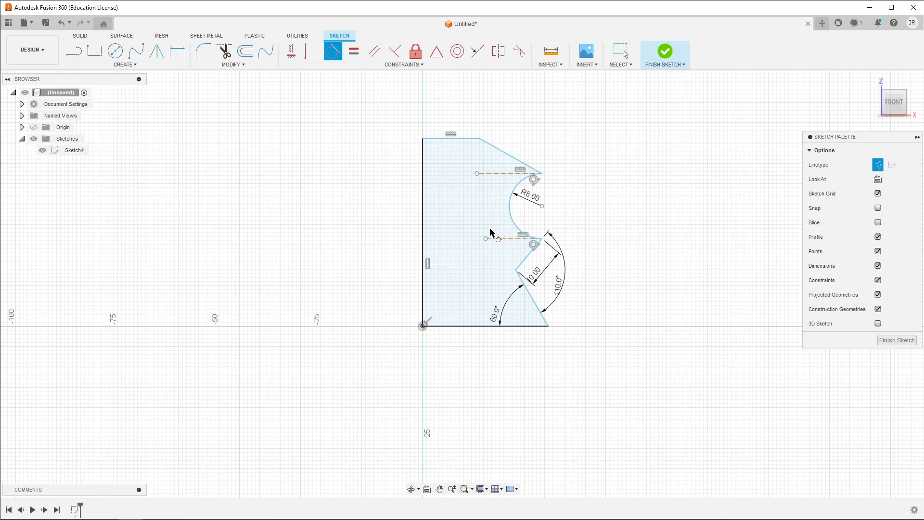
{"action": "key", "text": "Escape"}
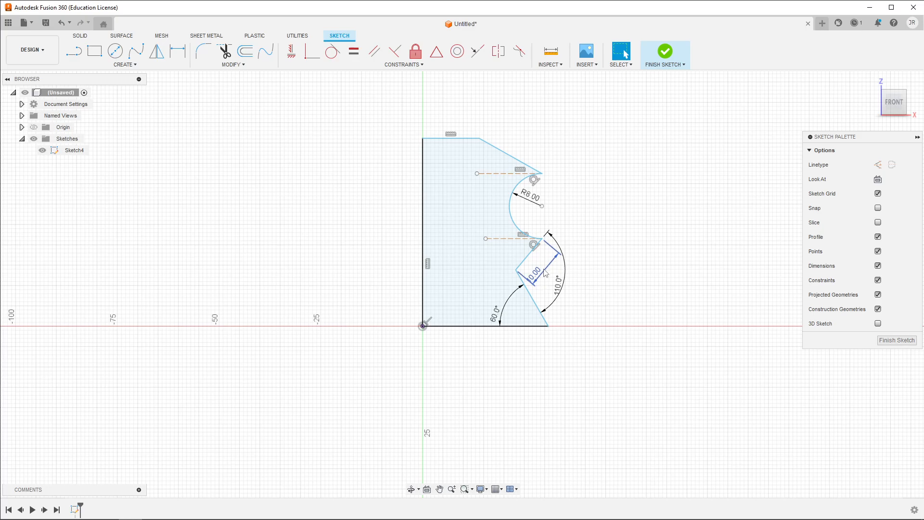
Step: Finish the half-profile sketch
{"action": "left_click", "coordinate": [893, 339]}
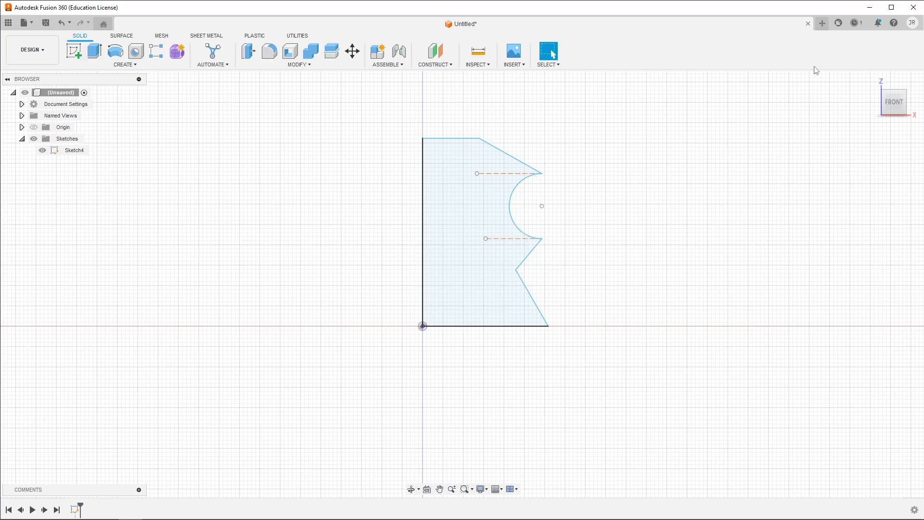
{"action": "left_click", "coordinate": [872, 80]}
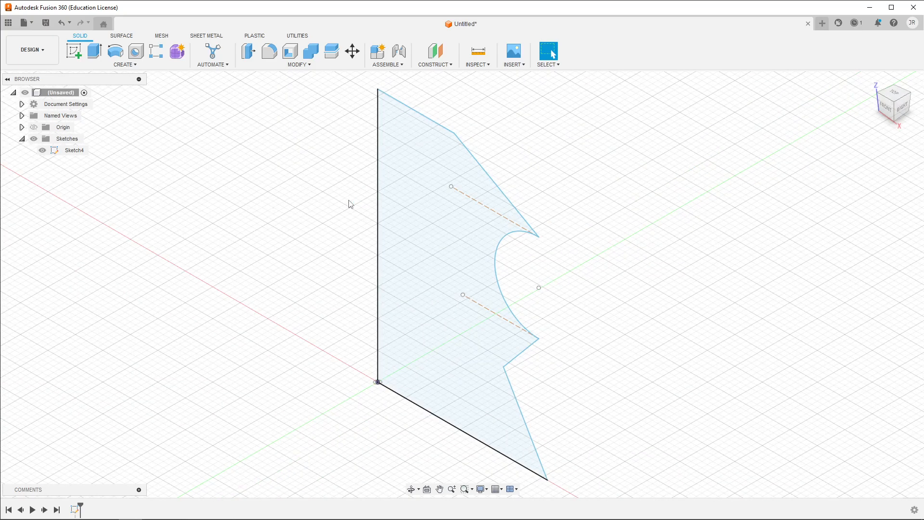
{"action": "scroll", "coordinate": [467, 284], "scroll_direction": "down", "scroll_amount": 3}
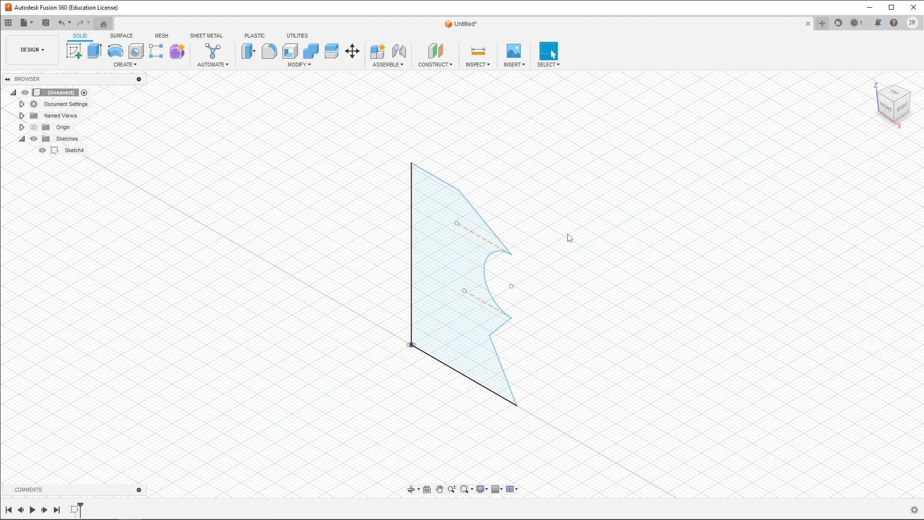
{"action": "left_click", "coordinate": [115, 51]}
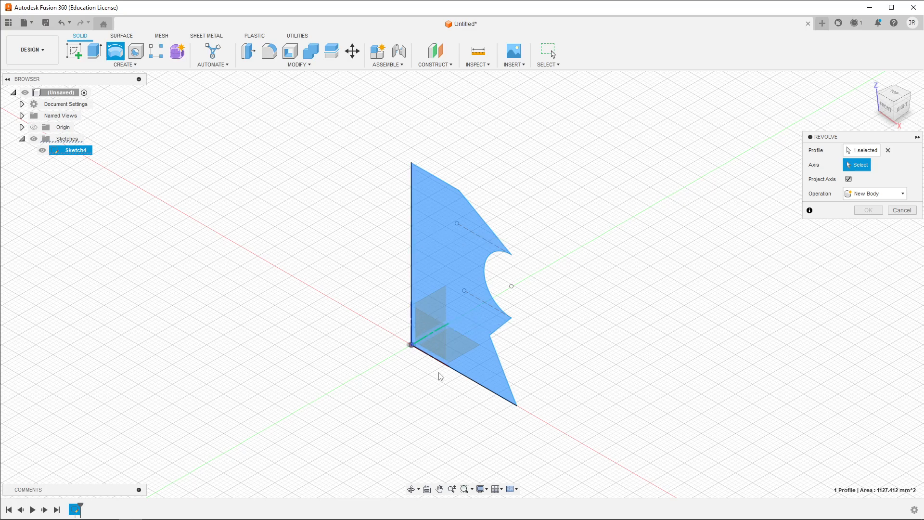
{"action": "left_click", "coordinate": [474, 383]}
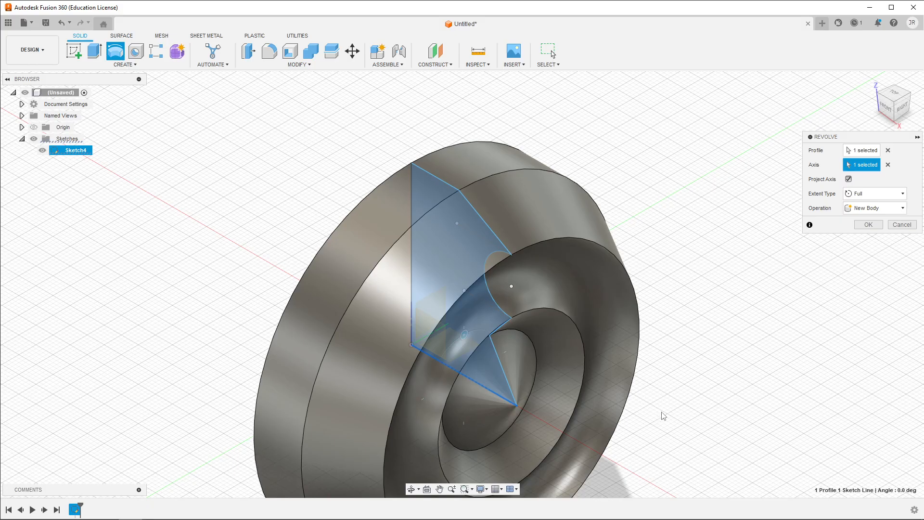
{"action": "middle_click_drag", "start_coordinate": [687, 428], "coordinate": [713, 402], "text": "shift"}
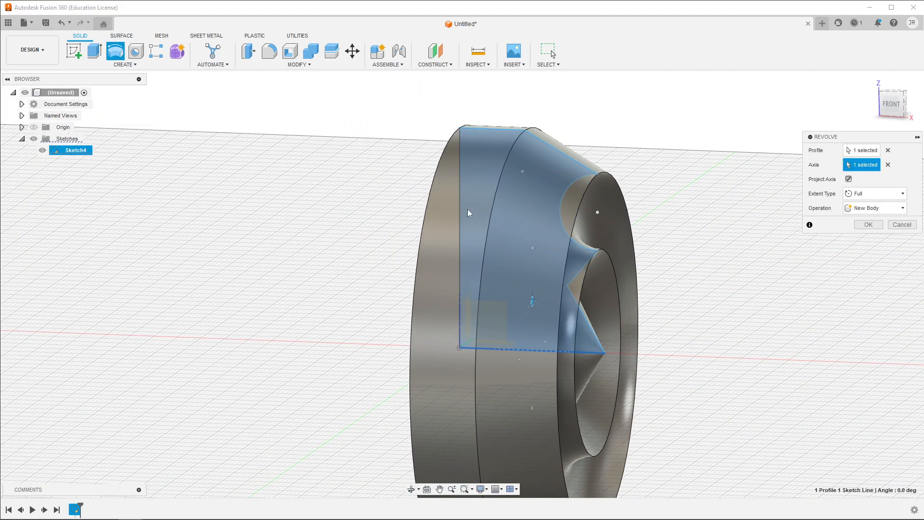
{"action": "middle_click_drag", "start_coordinate": [359, 232], "coordinate": [428, 254], "text": "shift"}
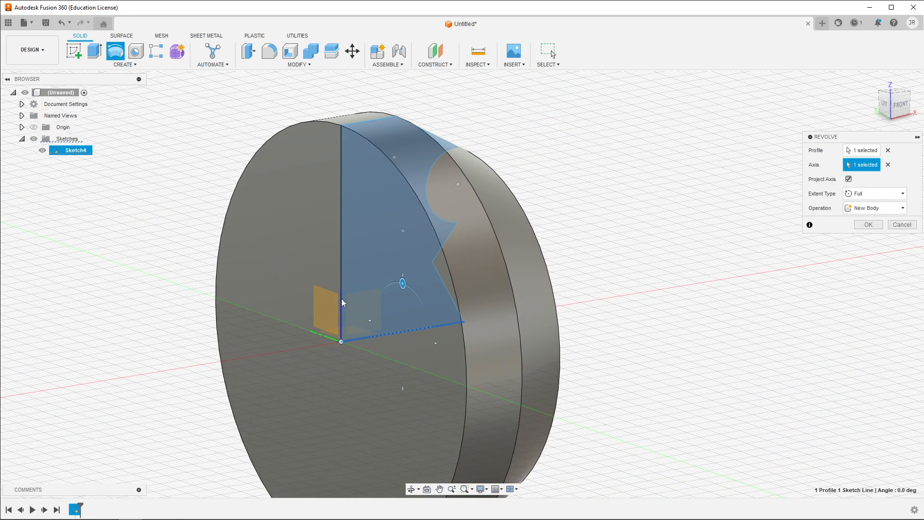
{"action": "left_click", "coordinate": [902, 224]}
Step: Set up a Revolve of the profile using its vertical line as the axis
{"action": "left_click", "coordinate": [114, 51]}
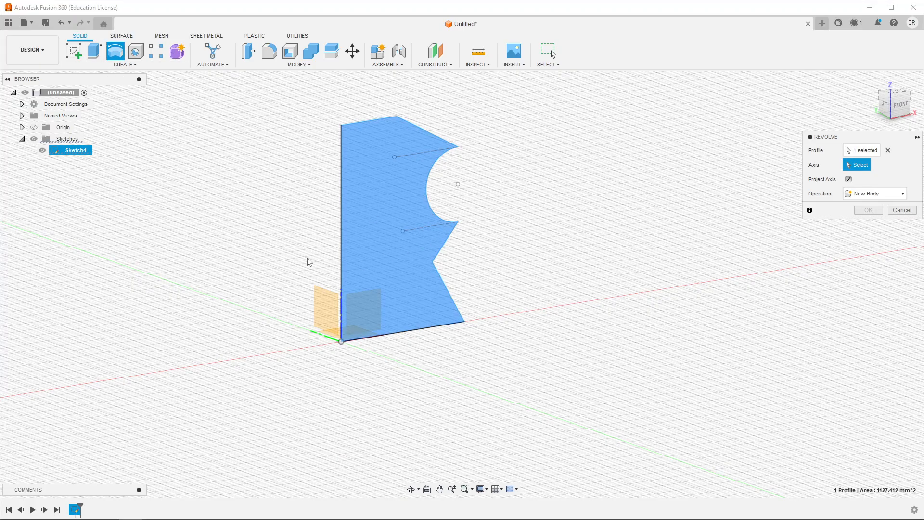
{"action": "left_click", "coordinate": [341, 262]}
{"action": "mouse_move", "coordinate": [597, 279]}
{"action": "middle_mouse_down", "text": "shift"}
{"action": "mouse_move", "coordinate": [529, 253]}
{"action": "mouse_move", "coordinate": [522, 278]}
{"action": "mouse_move", "coordinate": [511, 255]}
{"action": "mouse_move", "coordinate": [507, 272]}
{"action": "mouse_move", "coordinate": [530, 270]}
{"action": "middle_mouse_up", "text": "shift"}
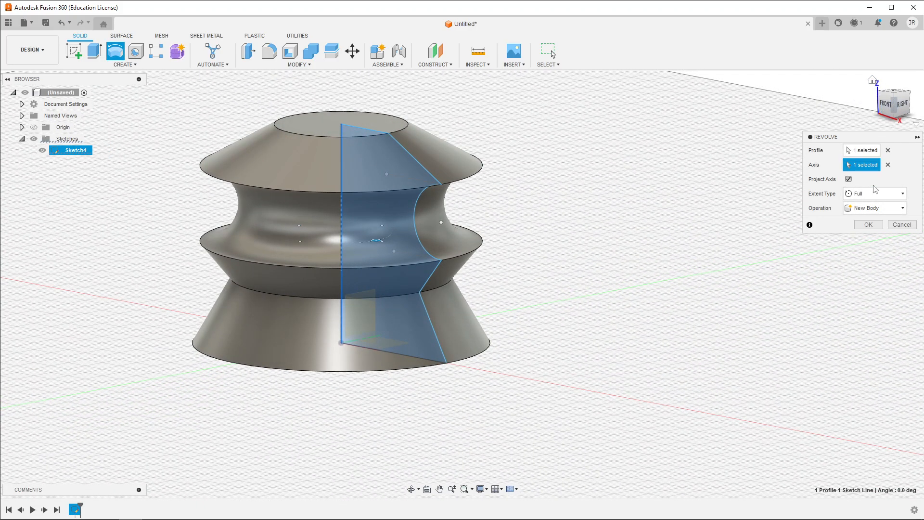
Step: Preview the revolve with a Partial extent of 45°, and return the extent type to Full
{"action": "left_click", "coordinate": [867, 196]}
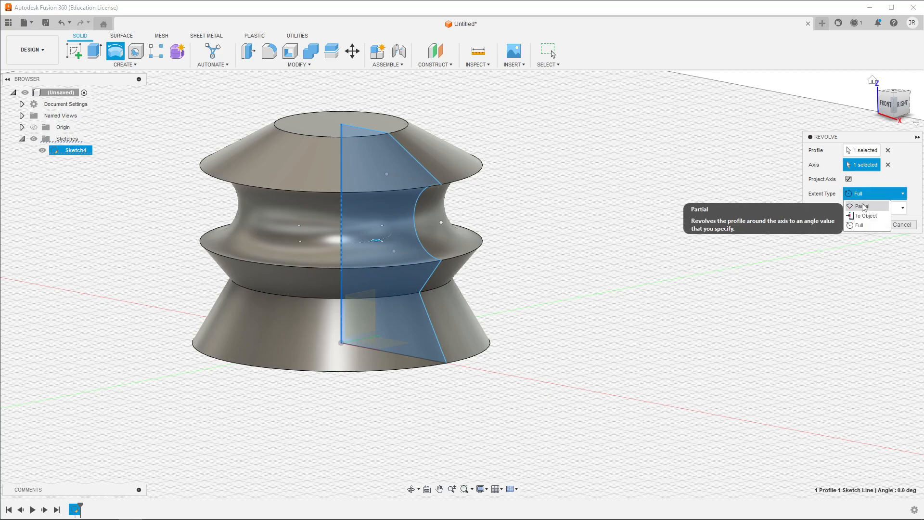
{"action": "left_click", "coordinate": [862, 206]}
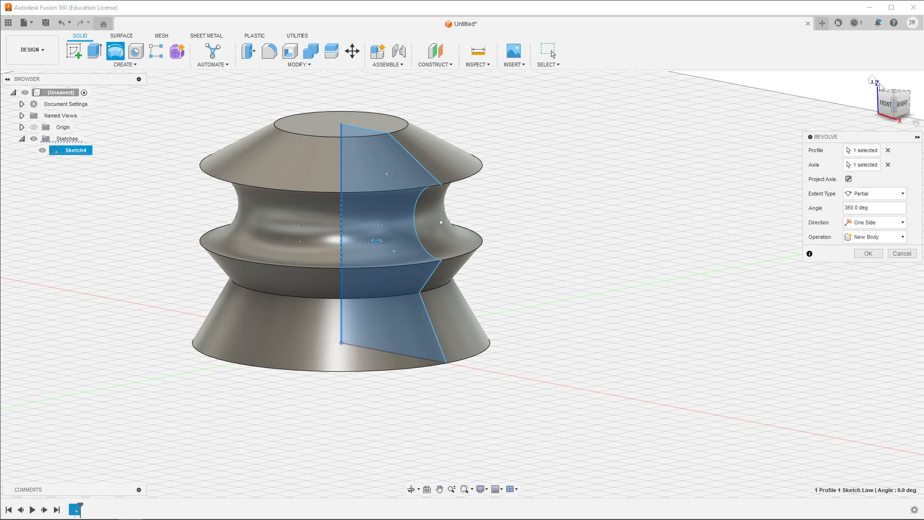
{"action": "left_click", "coordinate": [872, 81]}
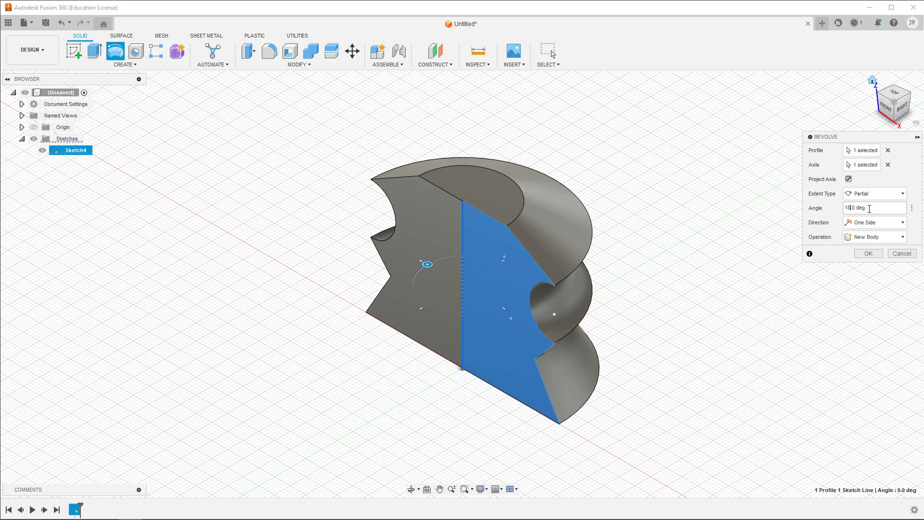
{"action": "key", "text": "BackSpace"}
{"action": "key", "text": "BackSpace"}
{"action": "type", "text": "45"}
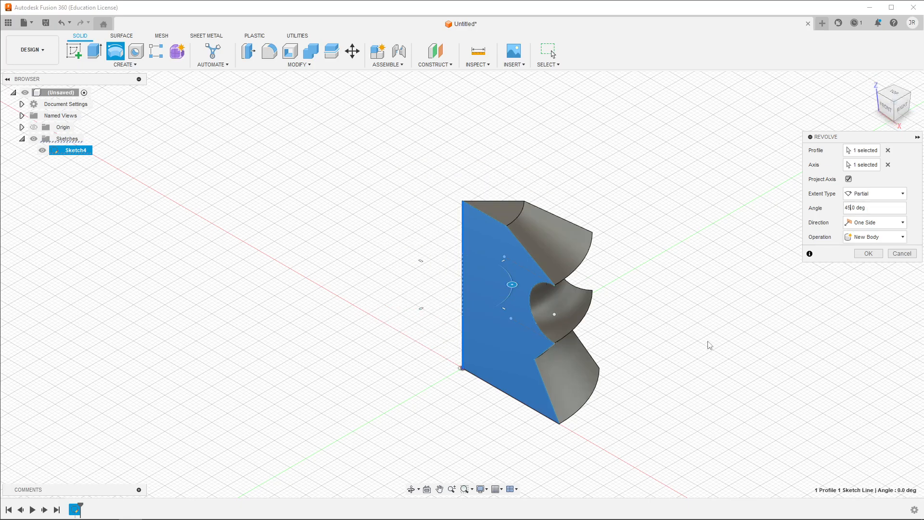
{"action": "mouse_move", "coordinate": [716, 354]}
{"action": "middle_mouse_down", "text": "shift"}
{"action": "mouse_move", "coordinate": [610, 311]}
{"action": "mouse_move", "coordinate": [710, 326]}
{"action": "mouse_move", "coordinate": [727, 339]}
{"action": "middle_mouse_up", "text": "shift"}
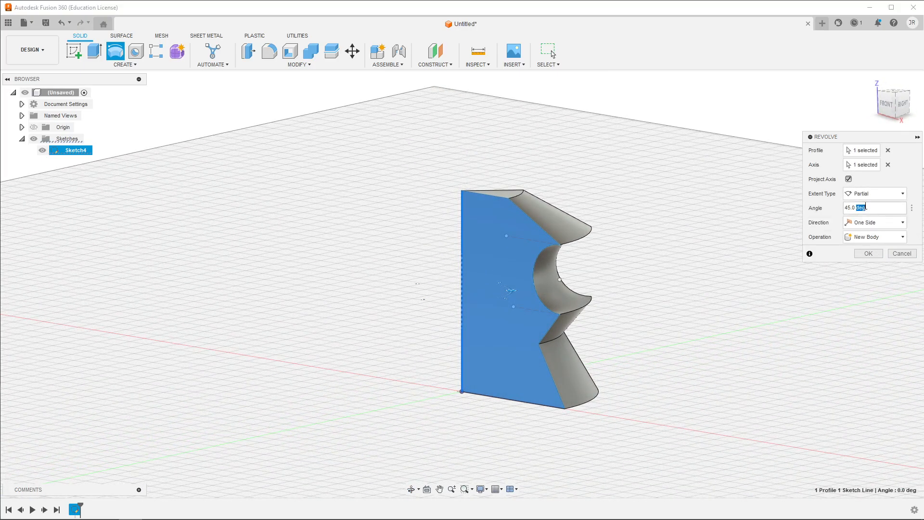
{"action": "left_click", "coordinate": [866, 193]}
{"action": "left_click", "coordinate": [859, 226]}
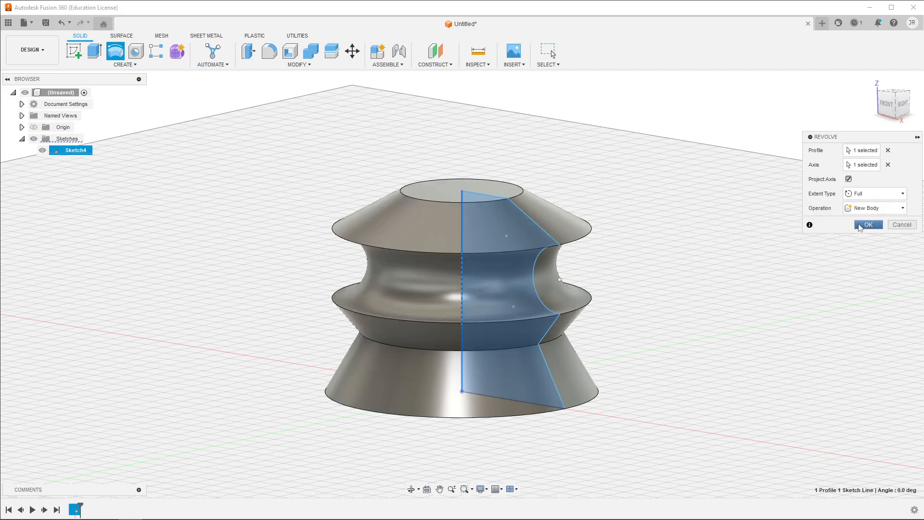
Step: Look through the revolve's operation options, and its direction options with the extent type set to Partial
{"action": "left_click", "coordinate": [887, 206]}
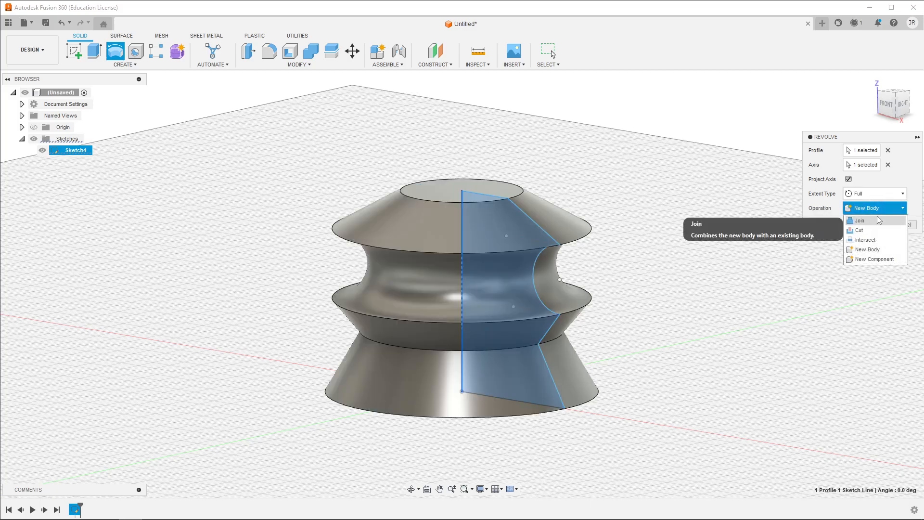
{"action": "left_click", "coordinate": [883, 194]}
{"action": "left_click", "coordinate": [876, 206]}
{"action": "left_click", "coordinate": [878, 222]}
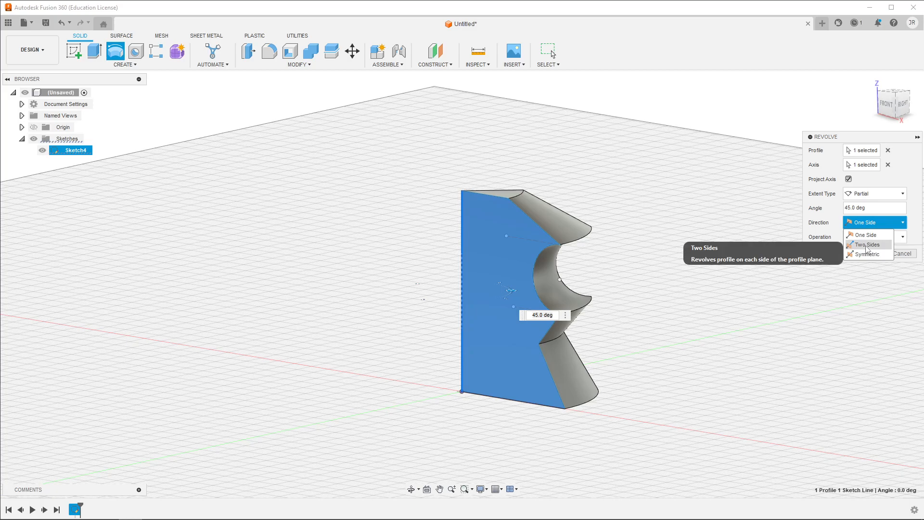
{"action": "left_click", "coordinate": [911, 229]}
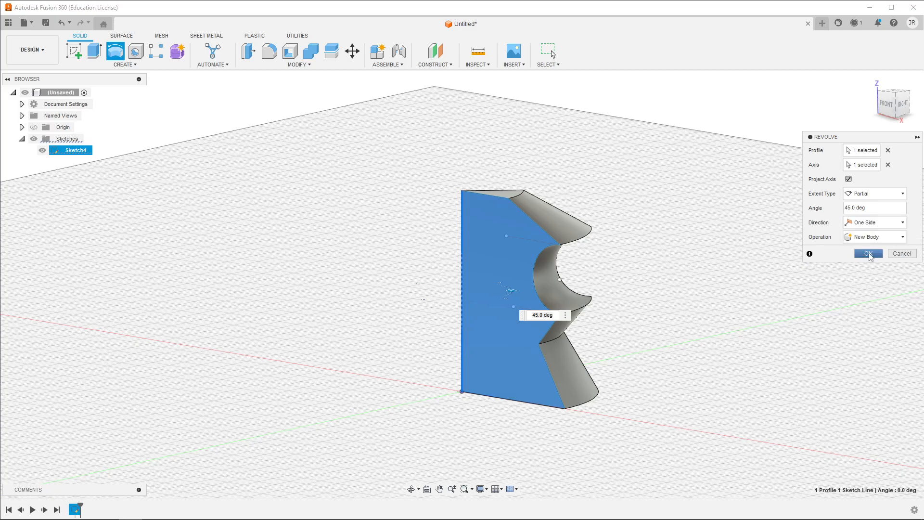
Step: Set the revolve's extent type to Full and create the solid as a new body
{"action": "left_click", "coordinate": [873, 194]}
{"action": "left_click", "coordinate": [864, 215]}
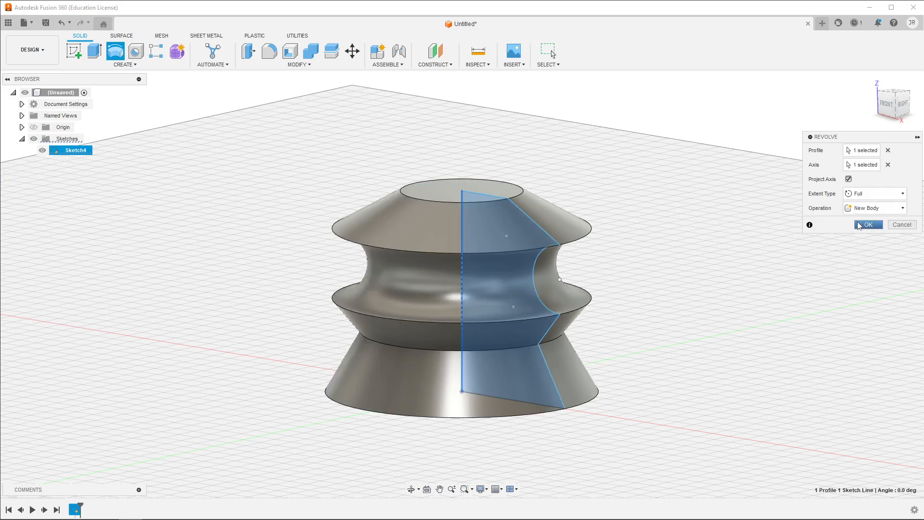
{"action": "left_click", "coordinate": [876, 228]}
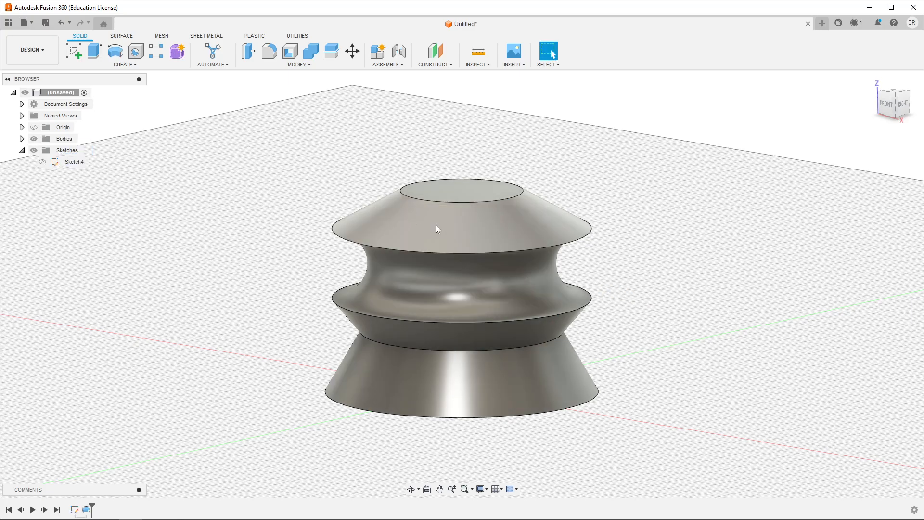
Step: Start a Sphere on the body's top face and place its centre point at the middle of that face
{"action": "left_click", "coordinate": [21, 138]}
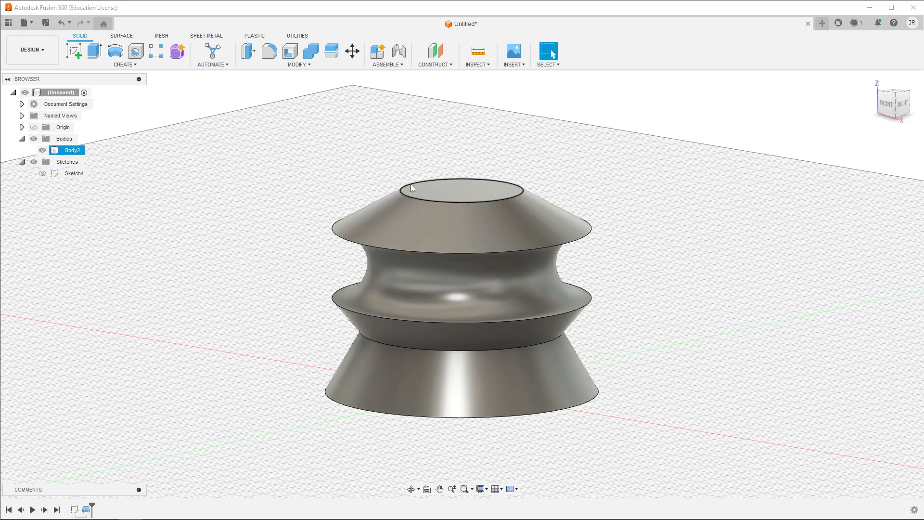
{"action": "left_click", "coordinate": [475, 194]}
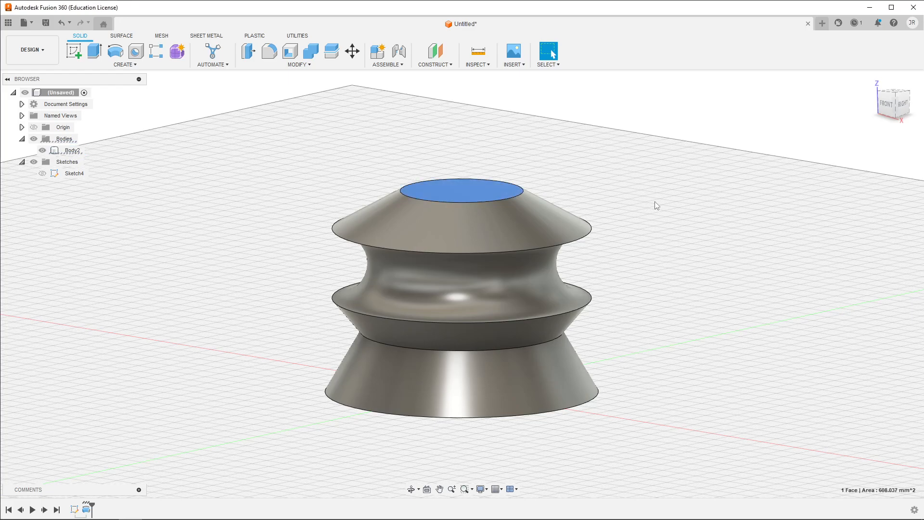
{"action": "middle_click_drag", "start_coordinate": [678, 185], "coordinate": [680, 202], "text": "shift"}
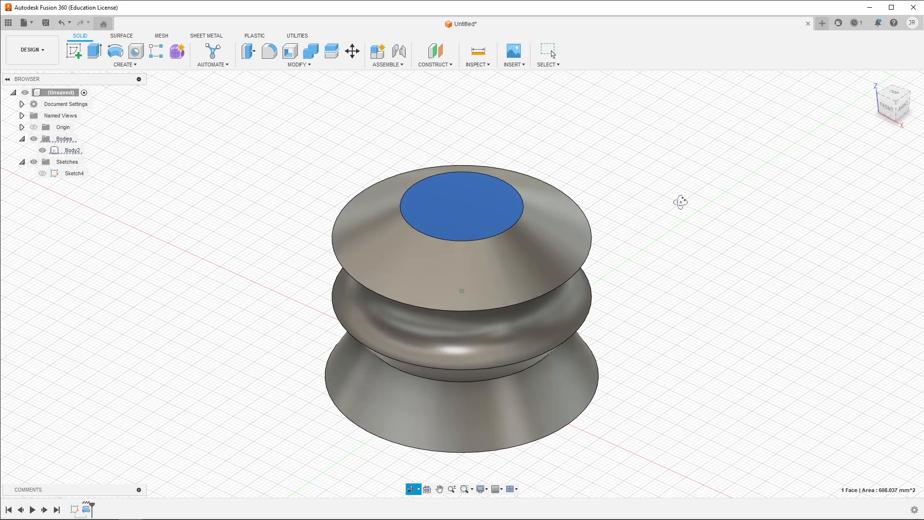
{"action": "left_click", "coordinate": [125, 64]}
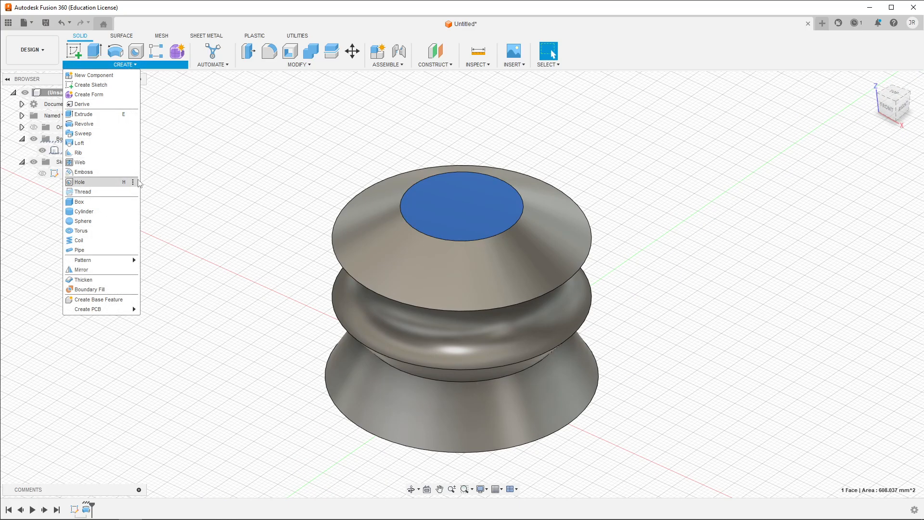
{"action": "left_click", "coordinate": [93, 223]}
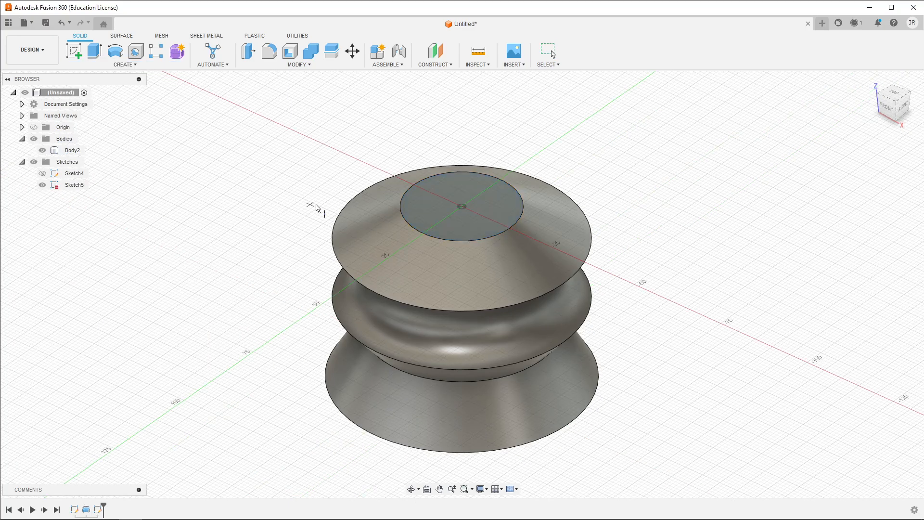
{"action": "left_click", "coordinate": [462, 208]}
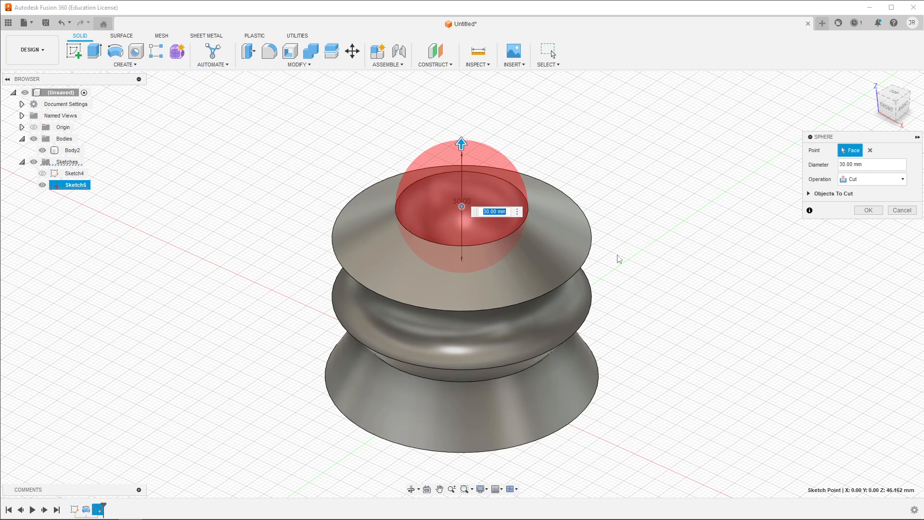
Step: Set the sphere's diameter to 15 mm and cut it out of the body's top face
{"action": "left_click", "coordinate": [844, 165]}
{"action": "double_click", "coordinate": [845, 164]}
{"action": "left_click", "coordinate": [843, 164]}
{"action": "type", "text": "15"}
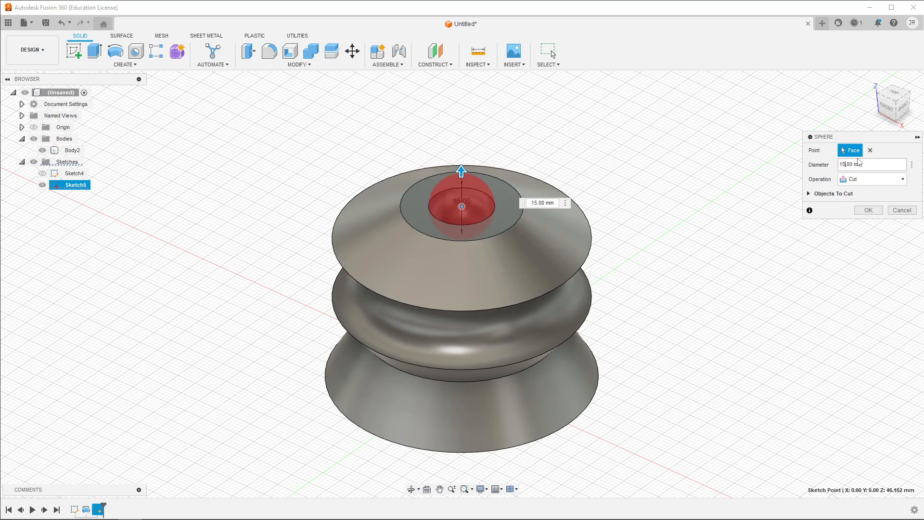
{"action": "left_click", "coordinate": [868, 210]}
{"action": "middle_click_drag", "start_coordinate": [634, 290], "coordinate": [660, 316], "text": "shift"}
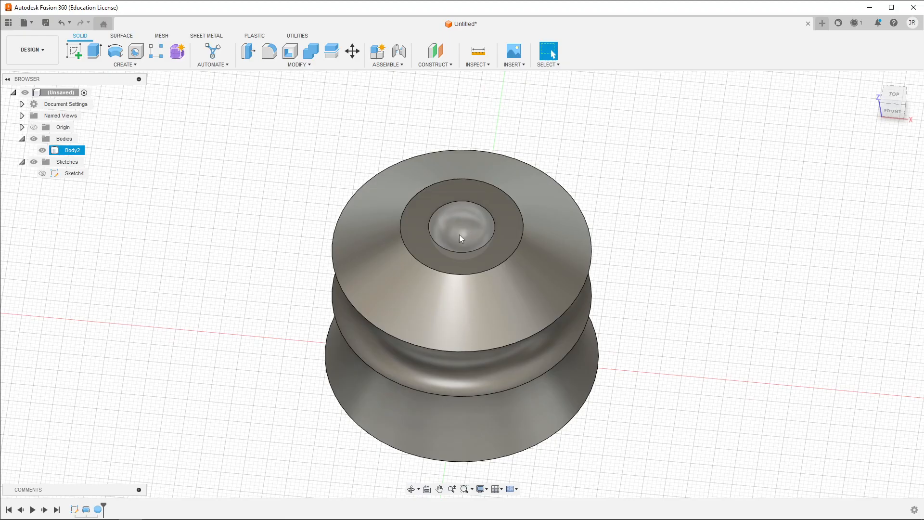
{"action": "middle_click_drag", "start_coordinate": [477, 237], "coordinate": [527, 270], "text": "shift"}
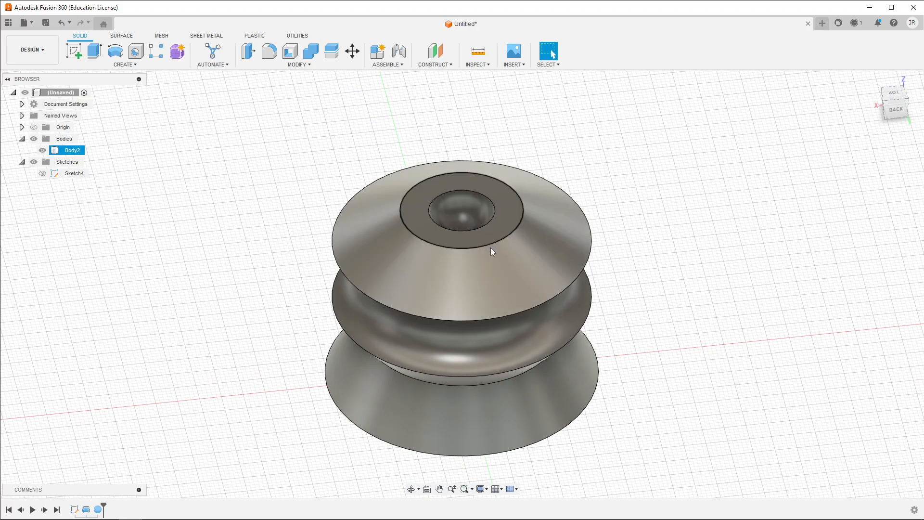
{"action": "middle_click_drag", "start_coordinate": [487, 243], "coordinate": [553, 371], "text": "shift"}
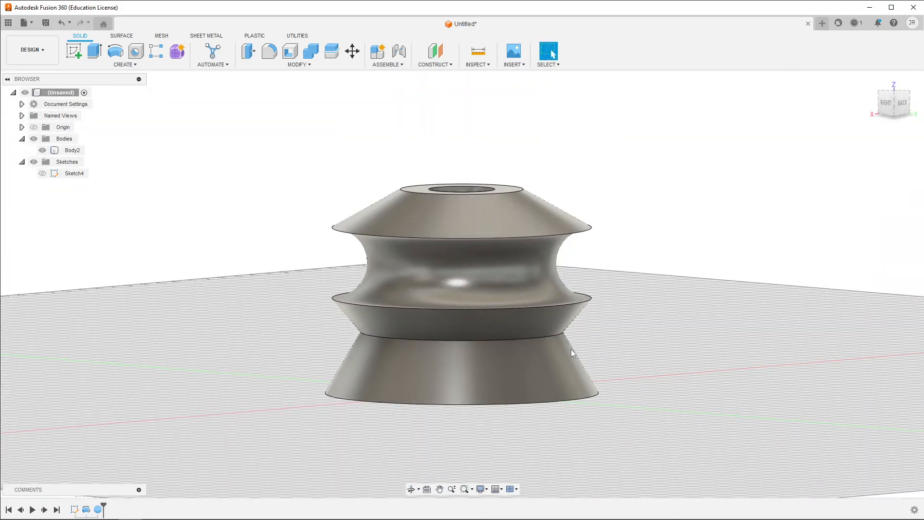
Step: Start a new sketch on the front (XZ) origin plane, looking at the body from the front
{"action": "left_click", "coordinate": [872, 80]}
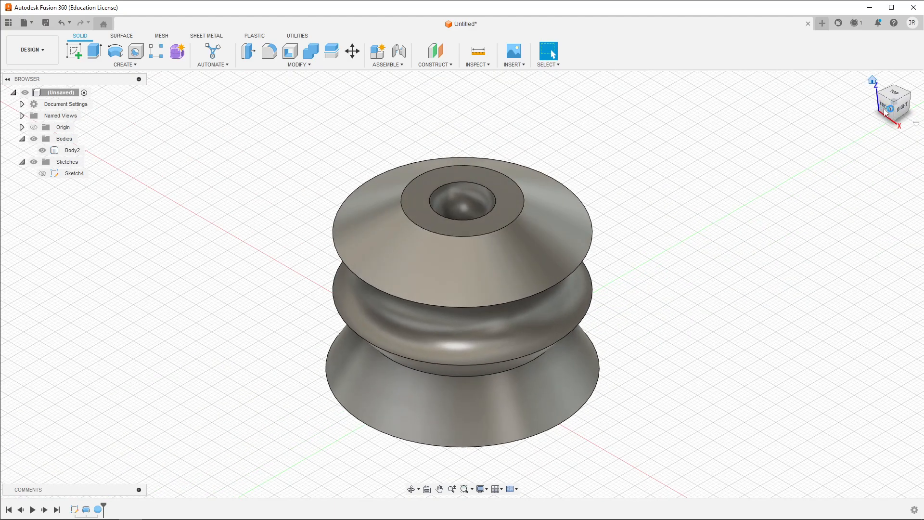
{"action": "left_click", "coordinate": [888, 107]}
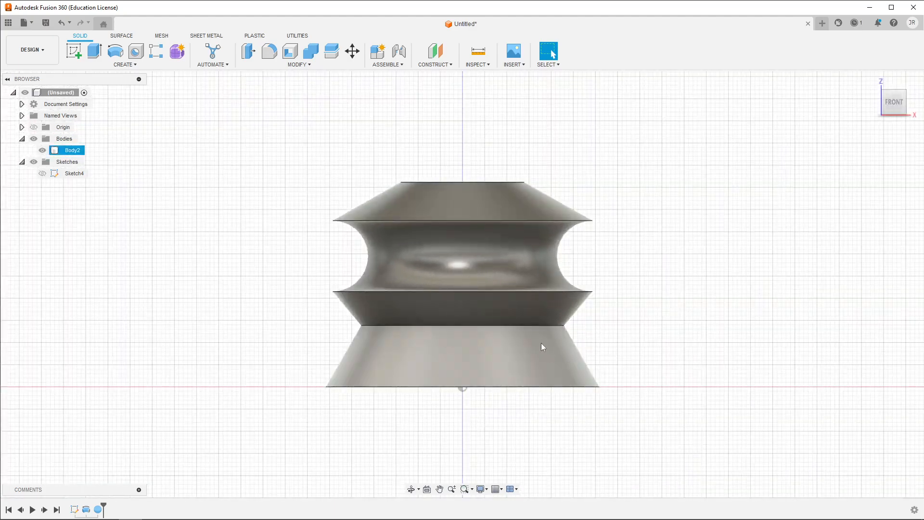
{"action": "left_click", "coordinate": [74, 51]}
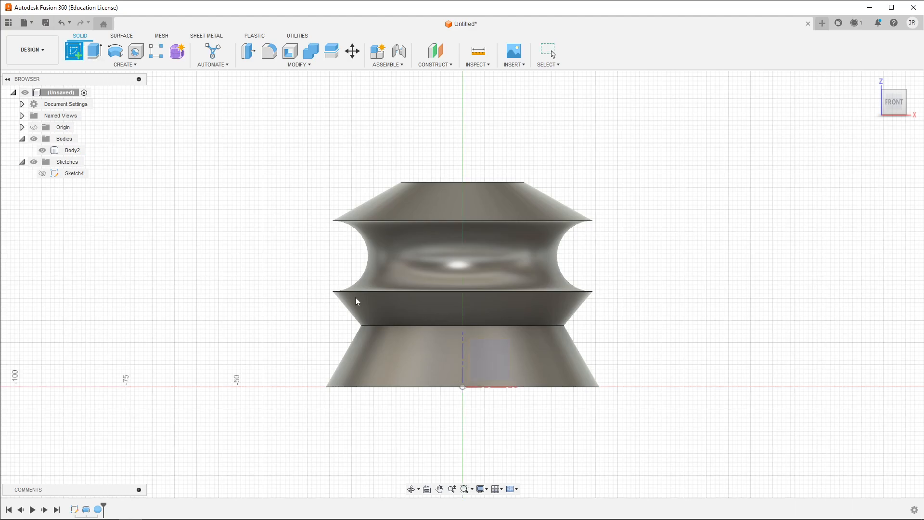
{"action": "left_click", "coordinate": [503, 357]}
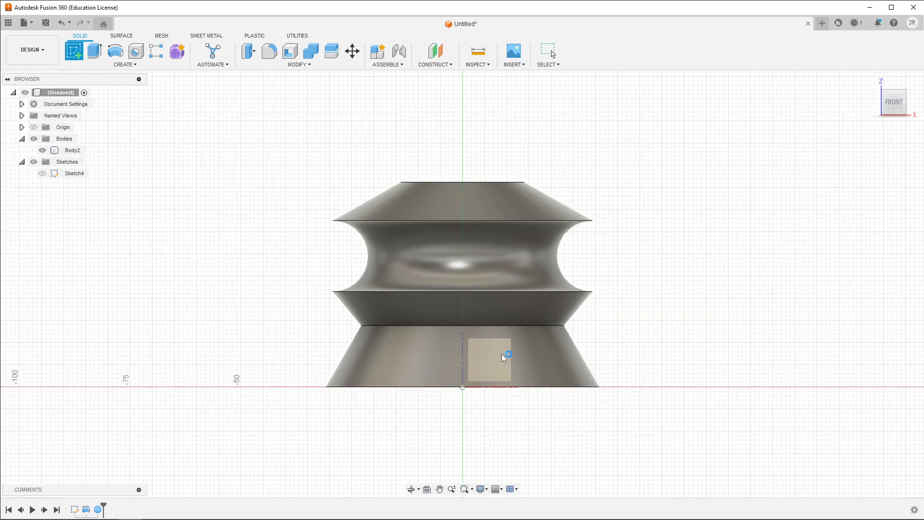
Step: Project the body's lowest conical face into the sketch with the projection link kept on
{"action": "scroll", "coordinate": [491, 323], "scroll_direction": "up", "scroll_amount": 5}
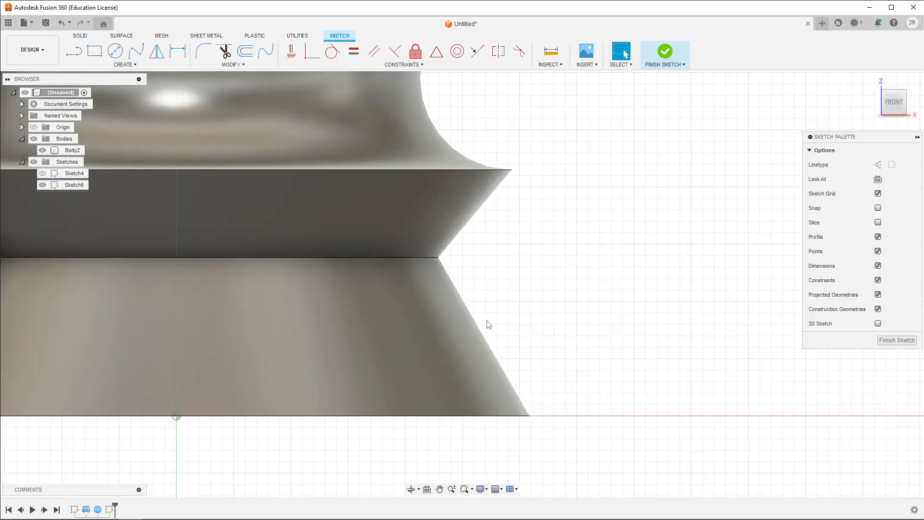
{"action": "scroll", "coordinate": [487, 320], "scroll_direction": "down", "scroll_amount": 1}
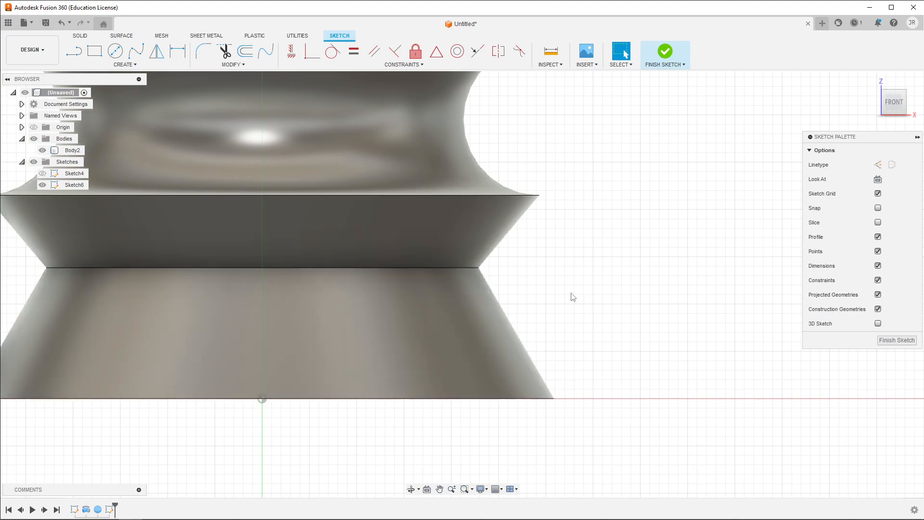
{"action": "left_click", "coordinate": [106, 67]}
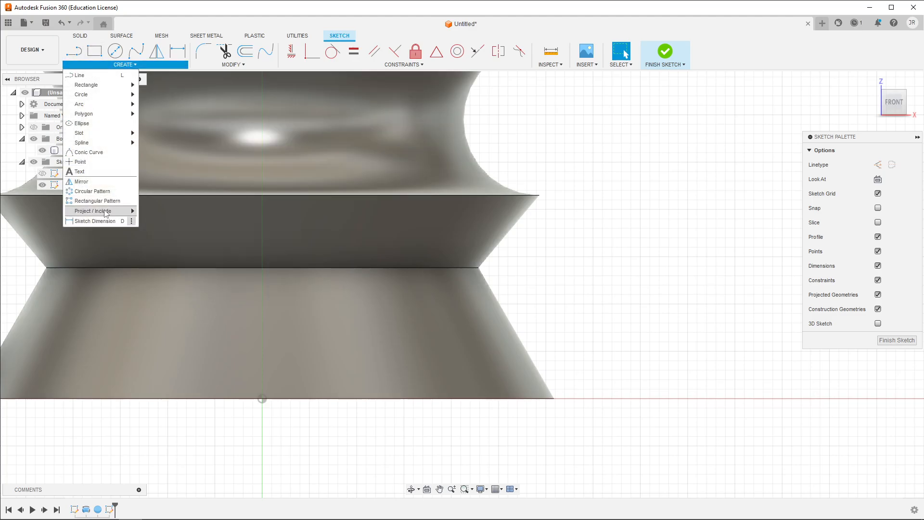
{"action": "mouse_move", "coordinate": [105, 211]}
{"action": "left_click", "coordinate": [156, 210]}
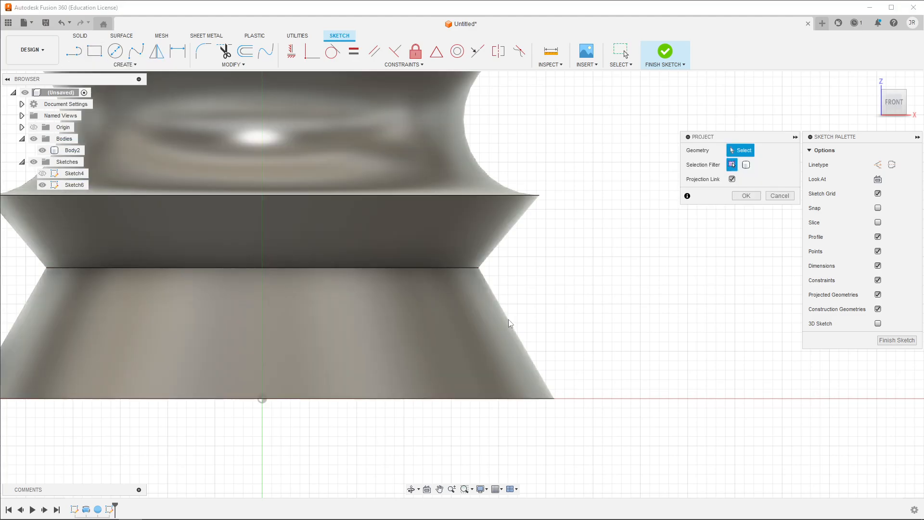
{"action": "left_click", "coordinate": [501, 325]}
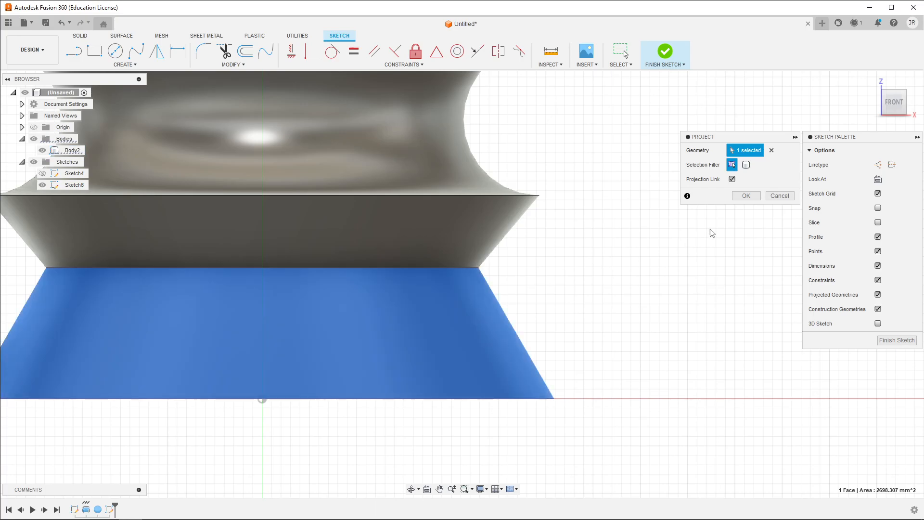
{"action": "left_click", "coordinate": [746, 196]}
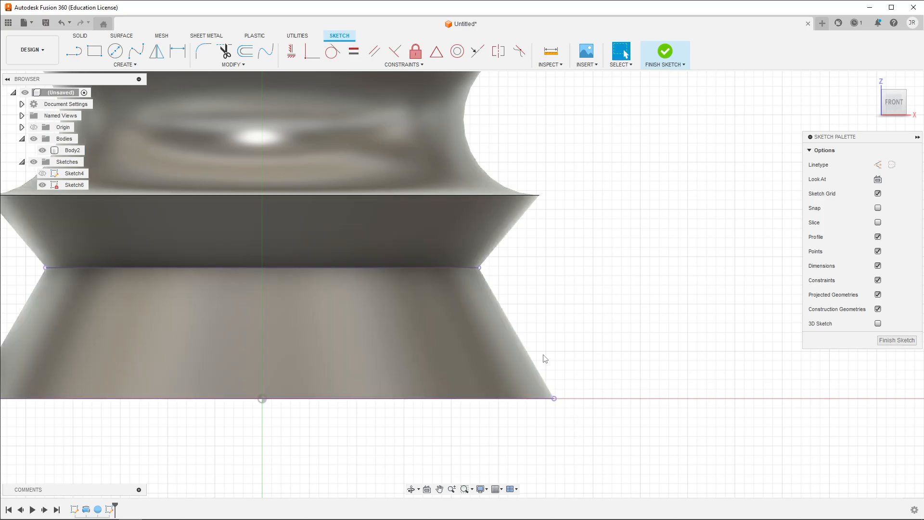
Step: Draw a construction line along the lower cone's slanted silhouette, from the V-notch corner to the outer base corner
{"action": "key", "text": "l"}
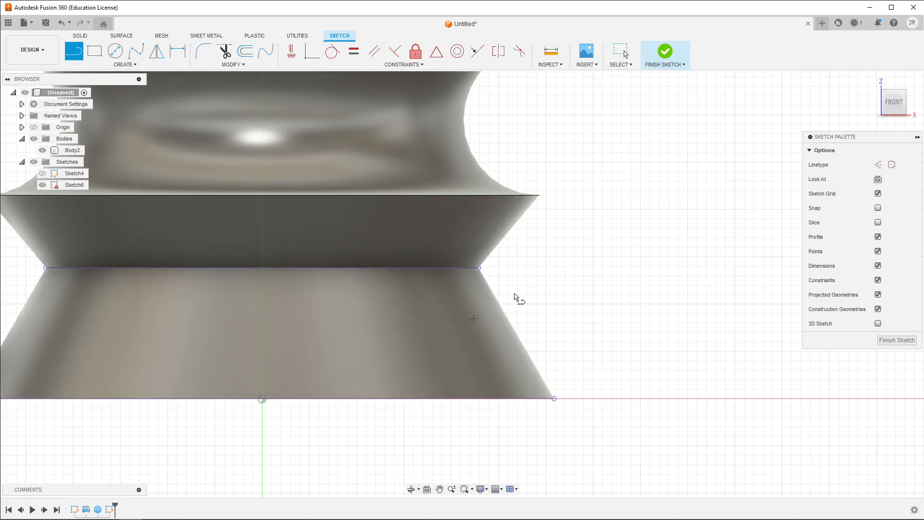
{"action": "left_click", "coordinate": [877, 166]}
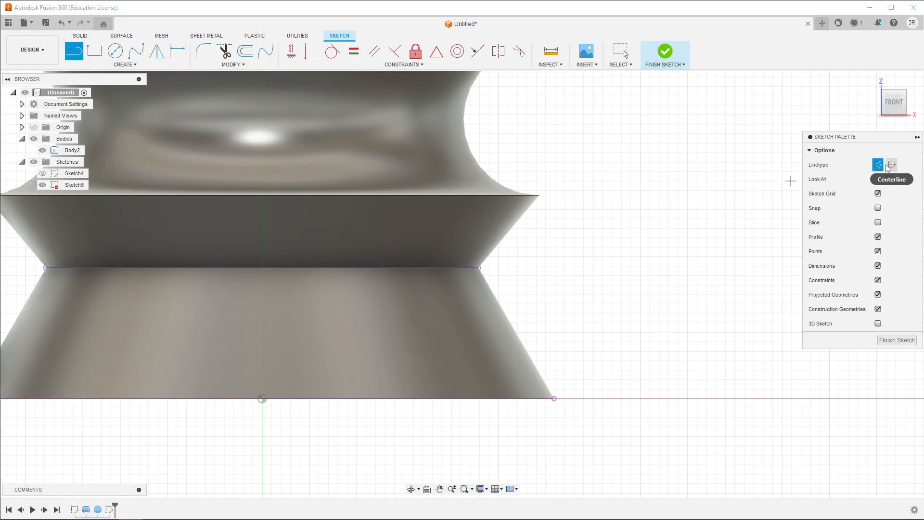
{"action": "left_click", "coordinate": [479, 267]}
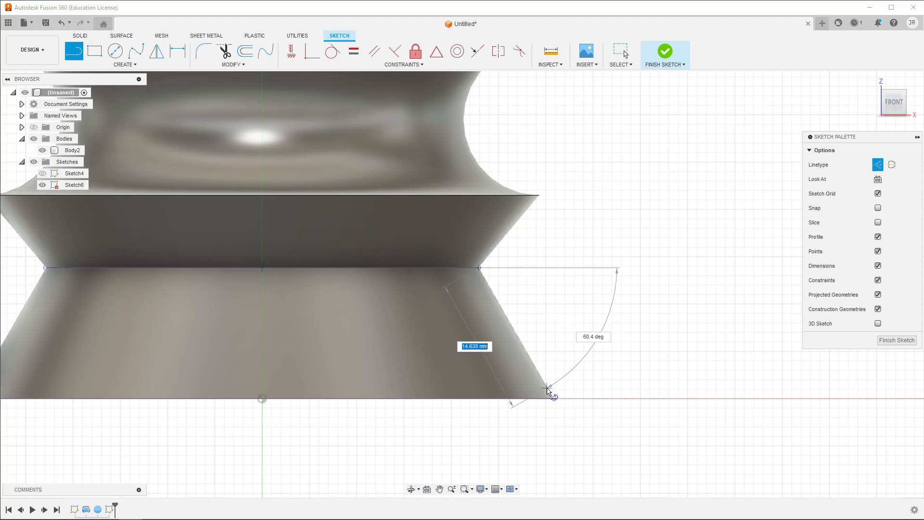
{"action": "double_click", "coordinate": [553, 398]}
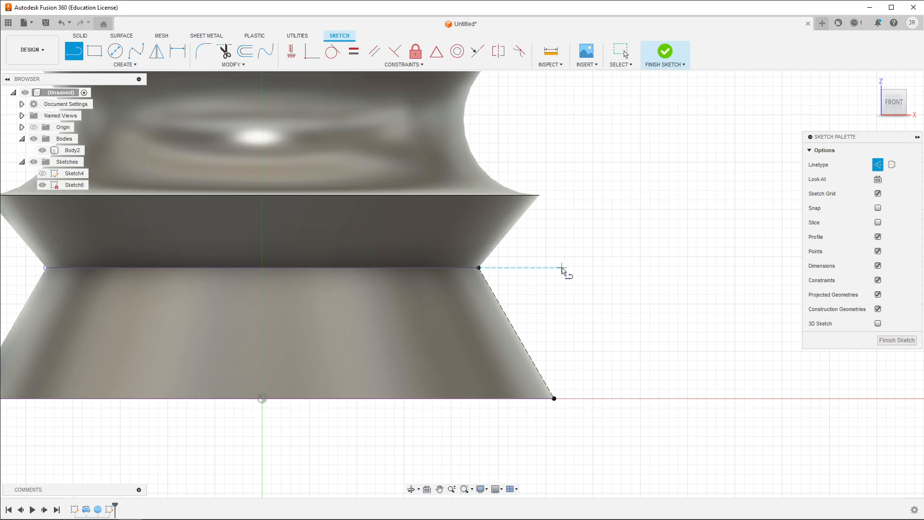
{"action": "key", "text": "Escape"}
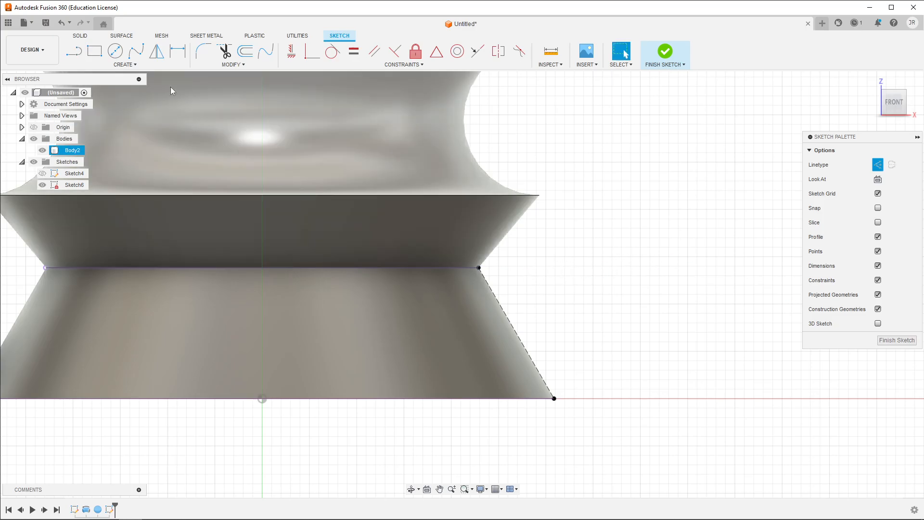
Step: Sketch a closed four-sided profile of normal lines, about 3.1 by 2.3 mm, straddling the construction line near its upper end
{"action": "left_click", "coordinate": [73, 51]}
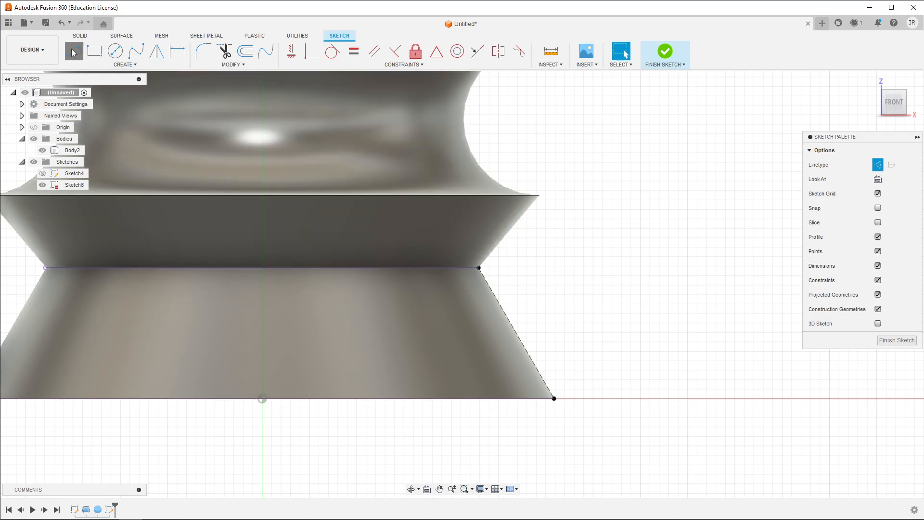
{"action": "left_click", "coordinate": [489, 295]}
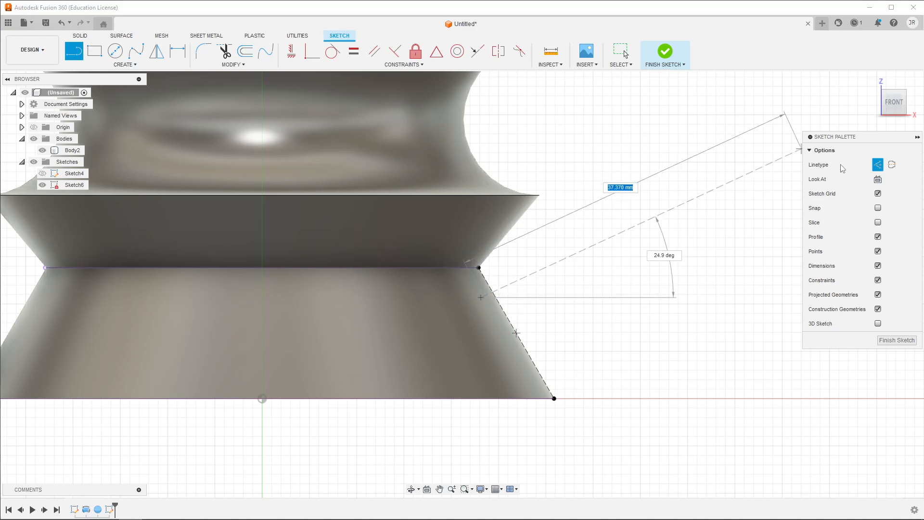
{"action": "left_click", "coordinate": [877, 164]}
{"action": "scroll", "coordinate": [510, 285], "scroll_direction": "up", "scroll_amount": 3}
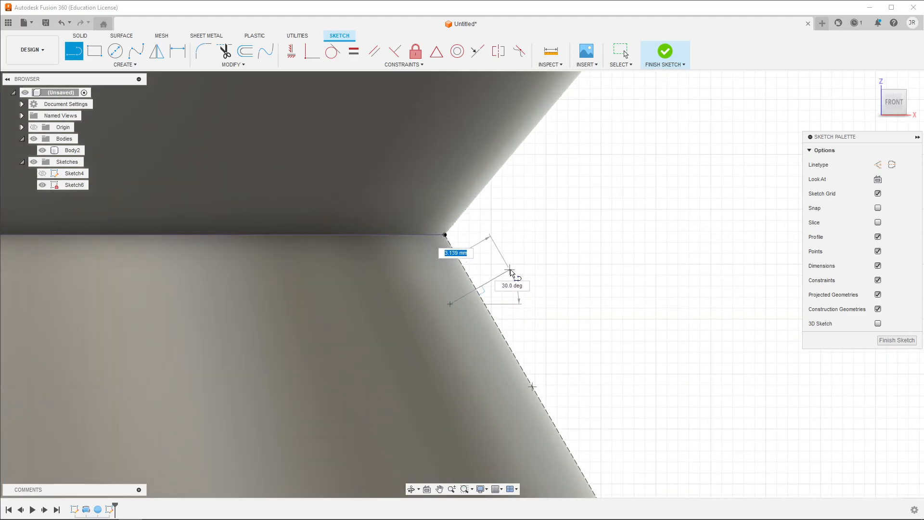
{"action": "left_click", "coordinate": [510, 269]}
{"action": "left_click", "coordinate": [535, 312]}
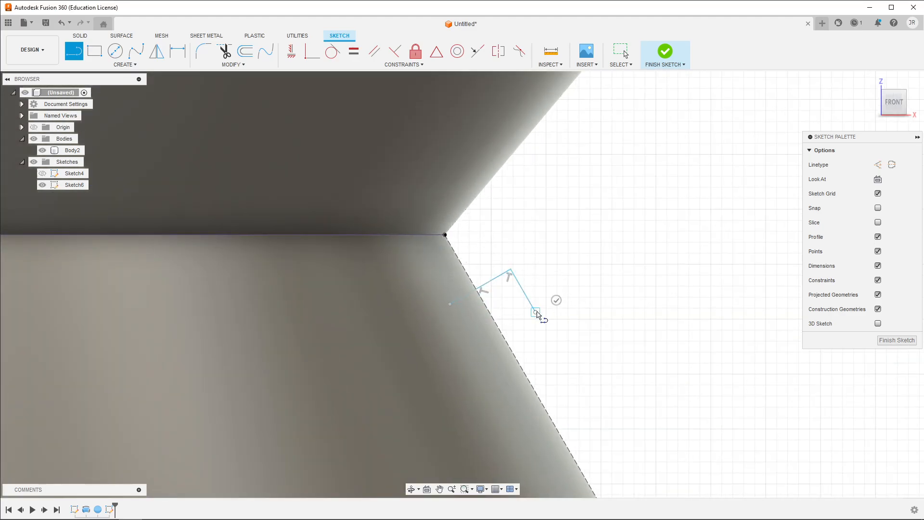
{"action": "left_click", "coordinate": [471, 350]}
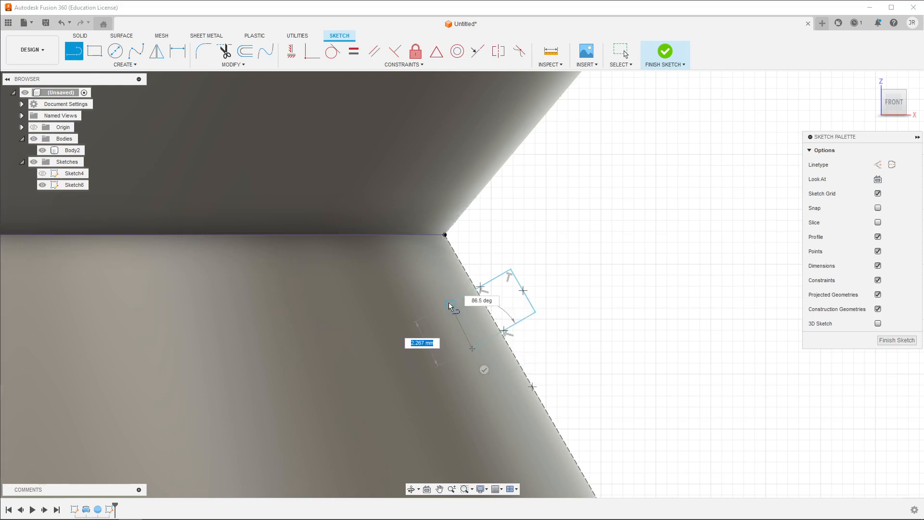
{"action": "left_click", "coordinate": [447, 305]}
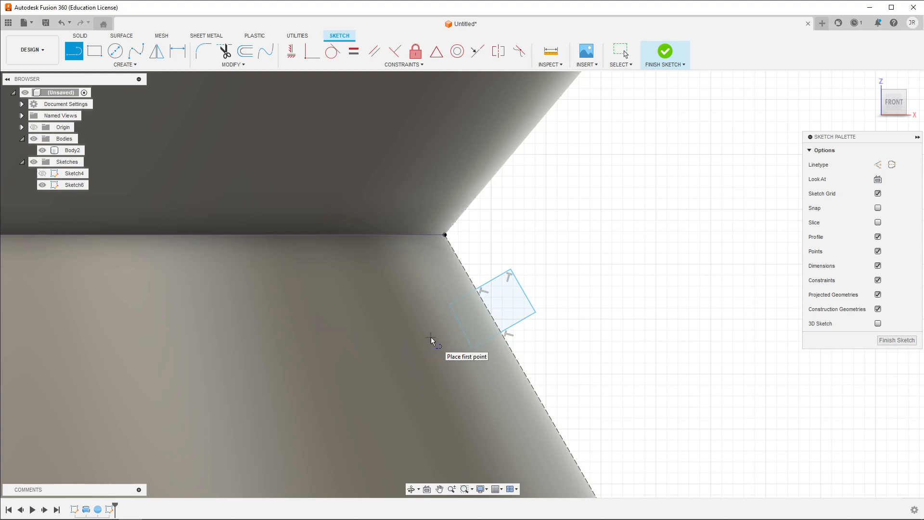
{"action": "key", "text": "Escape"}
Step: Apply a Parallel constraint between the small profile's inner side and the slanted construction line
{"action": "left_click", "coordinate": [478, 357]}
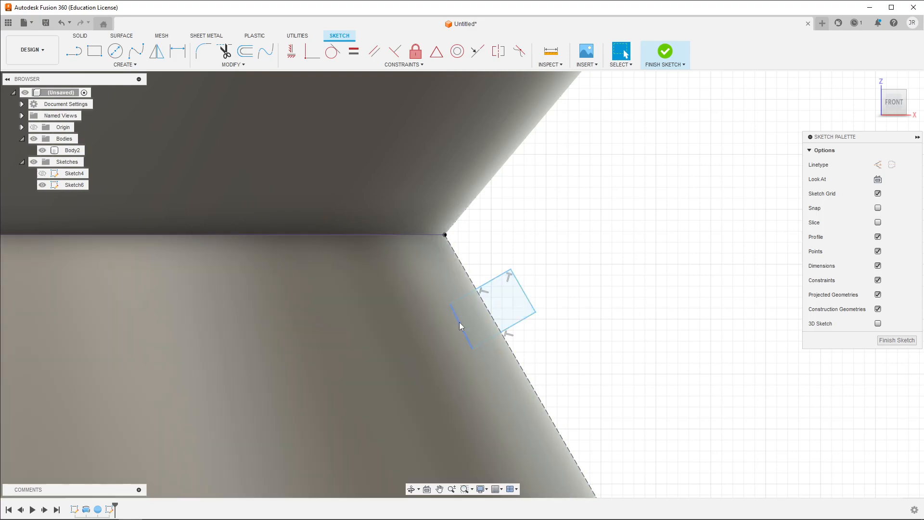
{"action": "left_click", "coordinate": [491, 316]}
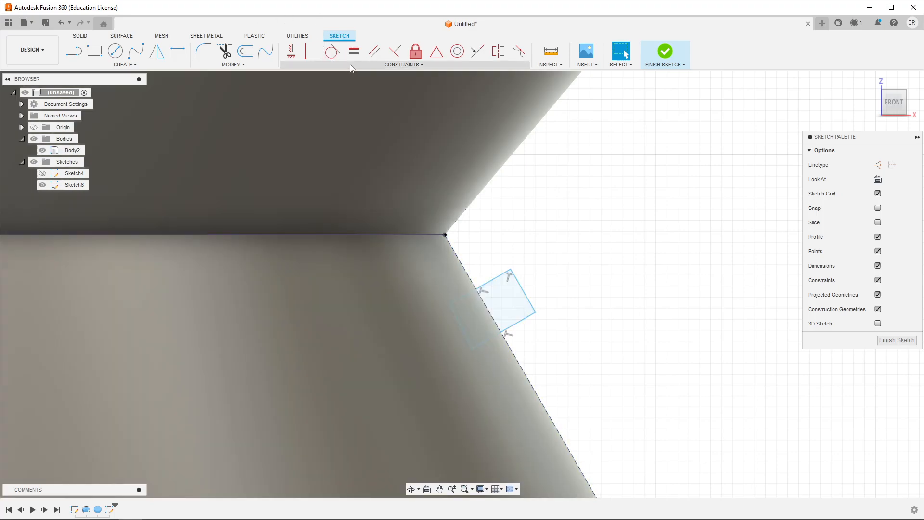
{"action": "left_click", "coordinate": [374, 51]}
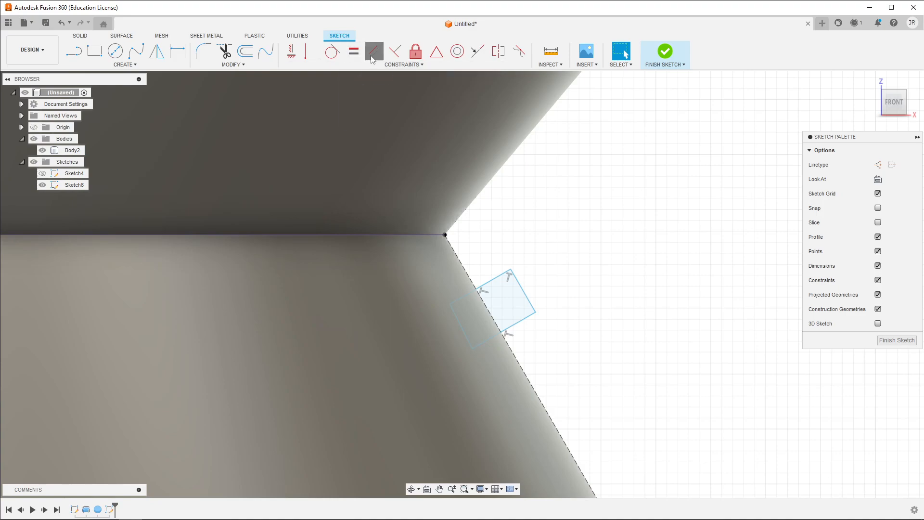
{"action": "left_click", "coordinate": [491, 315]}
{"action": "left_click", "coordinate": [464, 328]}
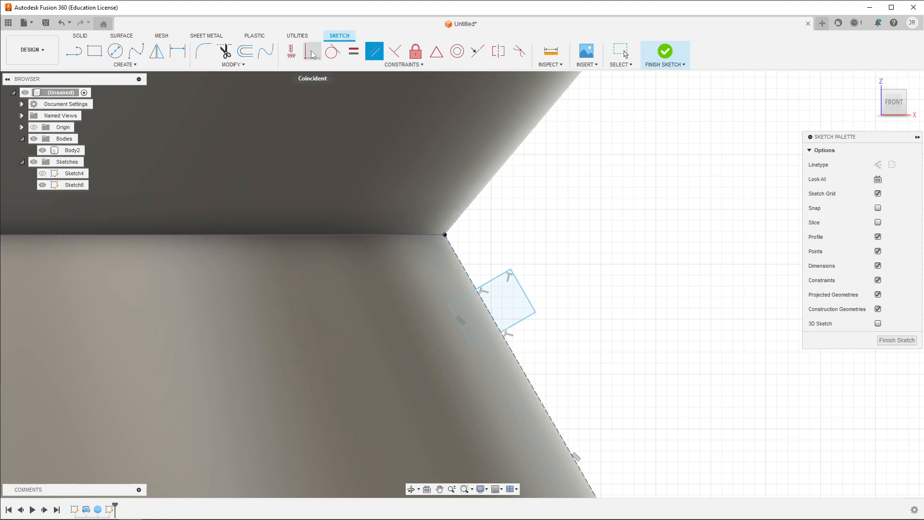
Step: Try to apply a Perpendicular constraint to the small profile's sides at its inner corner
{"action": "left_click", "coordinate": [394, 57]}
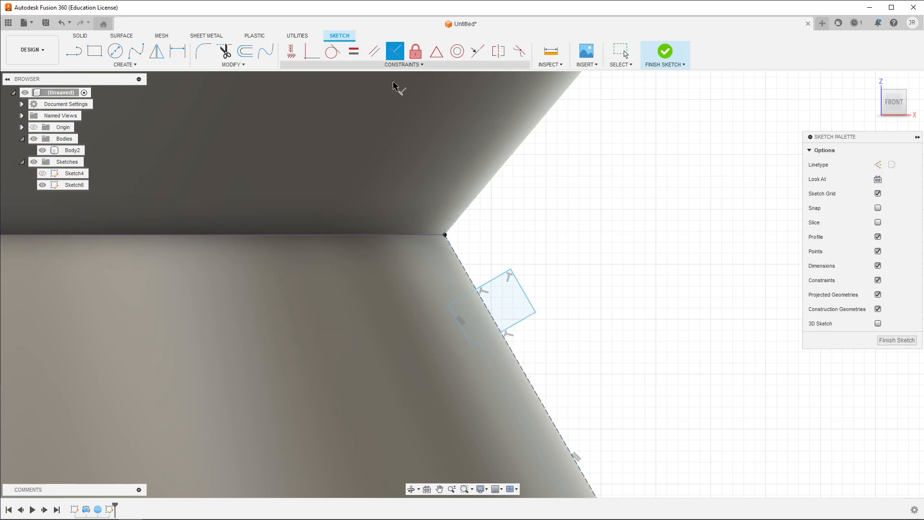
{"action": "left_click", "coordinate": [460, 305]}
{"action": "left_click", "coordinate": [456, 317]}
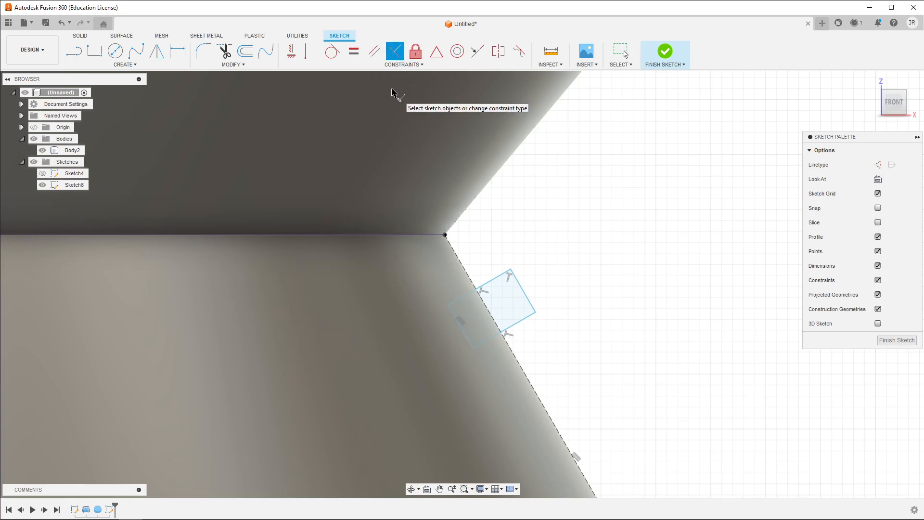
{"action": "key", "text": "Escape"}
Step: Start a rectangular sketch pattern of the small profile's four sides, directed along the slanted construction line
{"action": "scroll", "coordinate": [543, 299], "scroll_direction": "down", "scroll_amount": 2}
{"action": "middle_click_drag", "start_coordinate": [568, 327], "coordinate": [518, 278]}
{"action": "scroll", "coordinate": [518, 278], "scroll_direction": "up", "scroll_amount": 2}
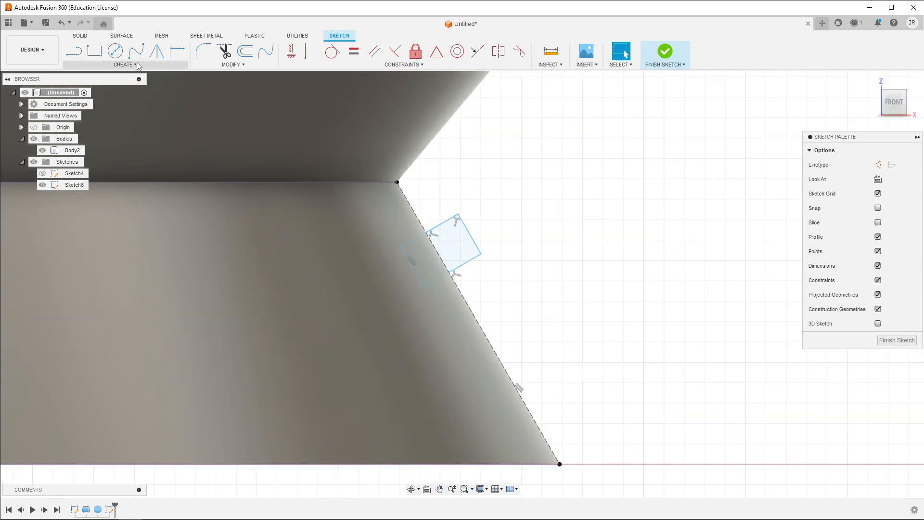
{"action": "left_click", "coordinate": [124, 64]}
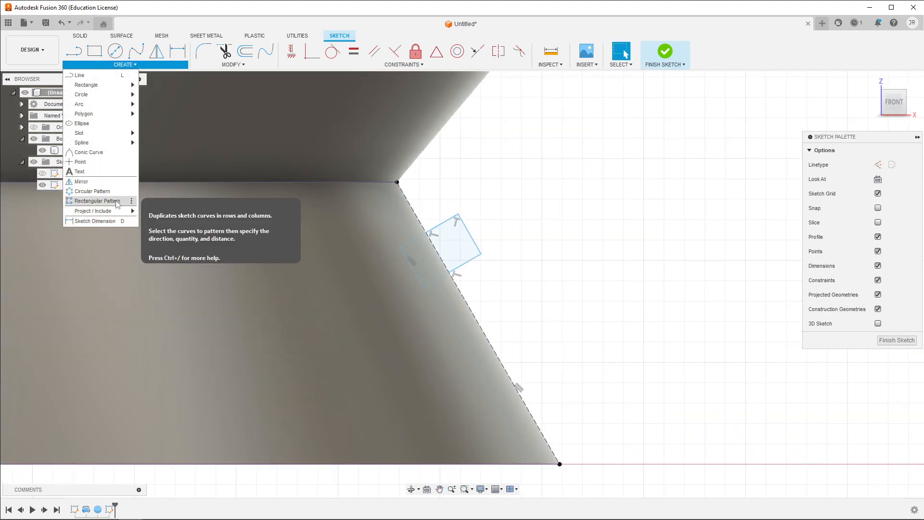
{"action": "left_click", "coordinate": [96, 201]}
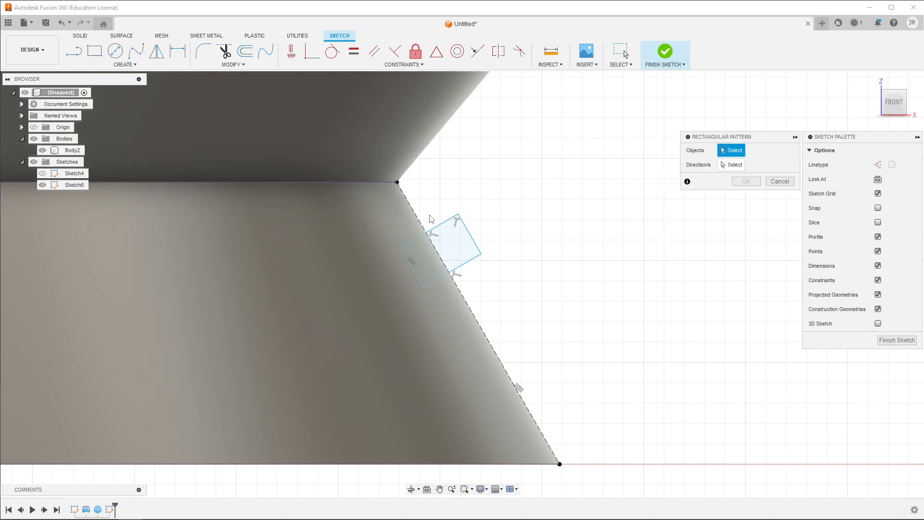
{"action": "left_click", "coordinate": [452, 225]}
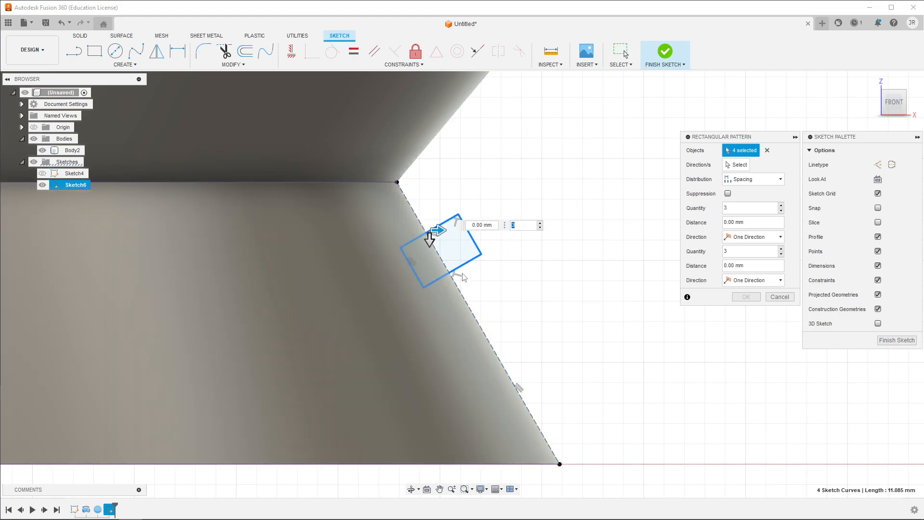
{"action": "left_click", "coordinate": [736, 166]}
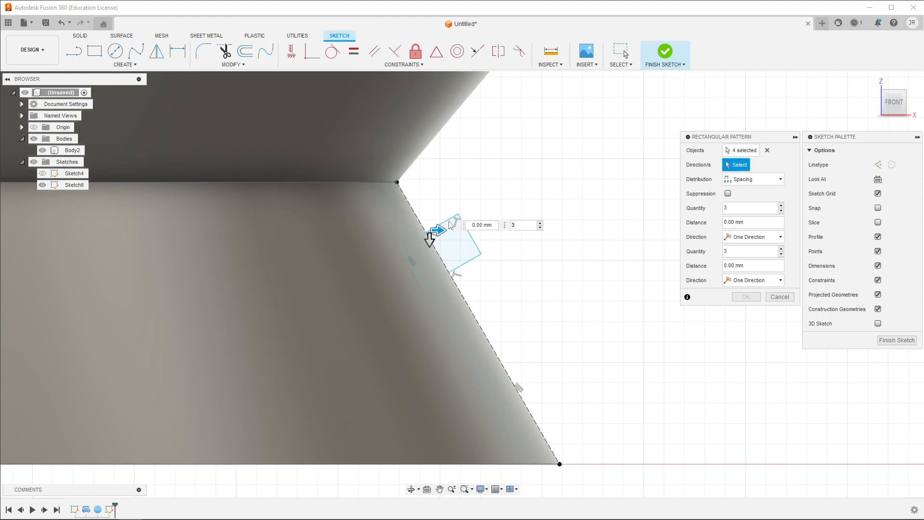
{"action": "left_click", "coordinate": [414, 213]}
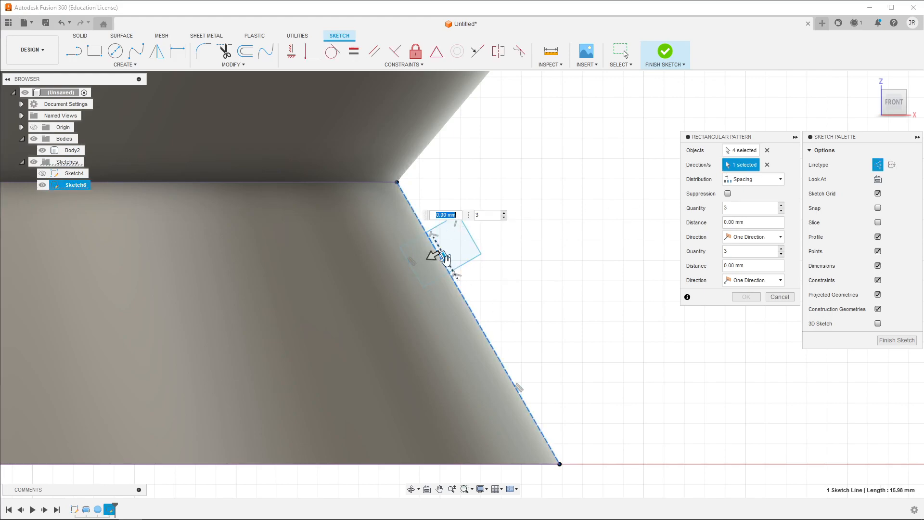
Step: Create the pattern with Spacing distribution, a quantity of 4 and a distance of 3 mm along the slope
{"action": "left_click", "coordinate": [760, 182]}
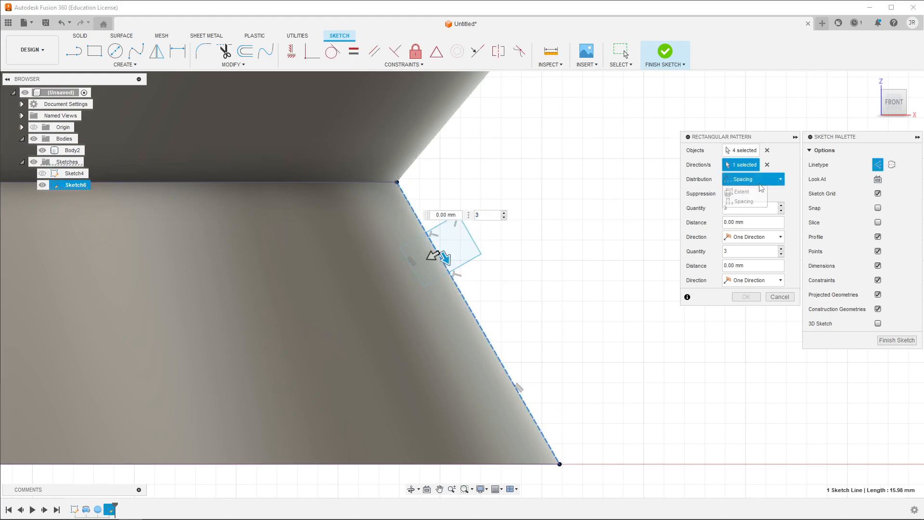
{"action": "left_click", "coordinate": [738, 206]}
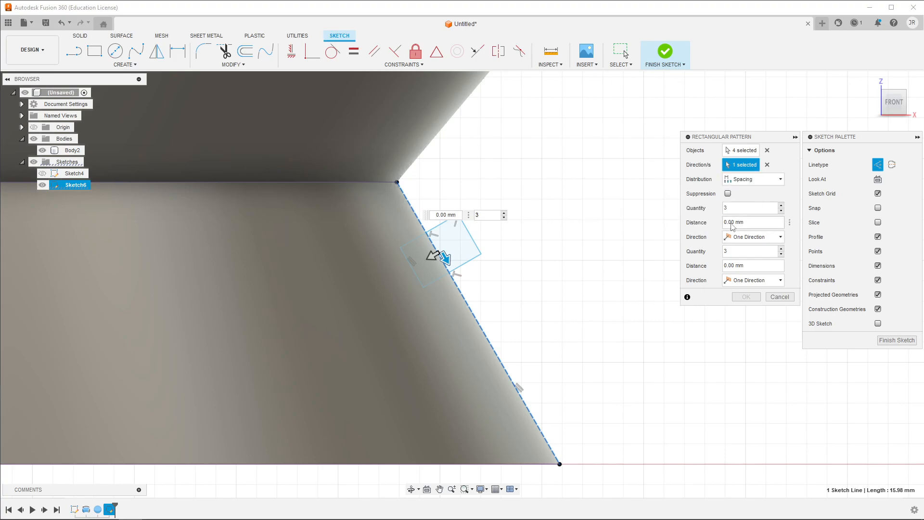
{"action": "left_click", "coordinate": [781, 204]}
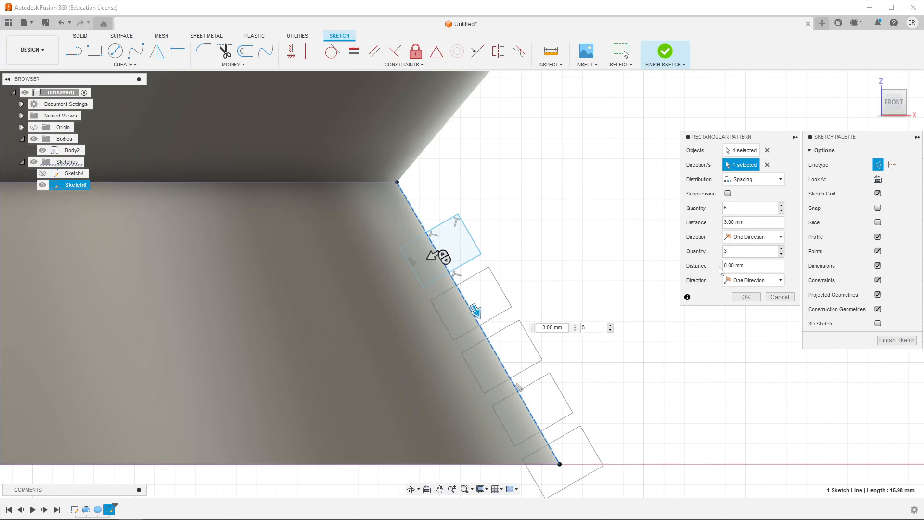
{"action": "mouse_move", "coordinate": [568, 289]}
{"action": "middle_mouse_down"}
{"action": "mouse_move", "coordinate": [585, 301]}
{"action": "mouse_move", "coordinate": [532, 232]}
{"action": "middle_mouse_up"}
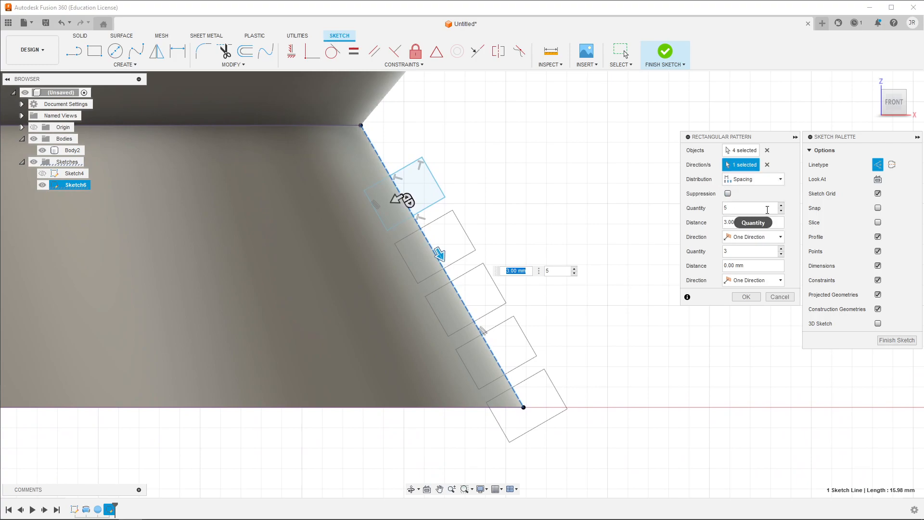
{"action": "left_click", "coordinate": [781, 212]}
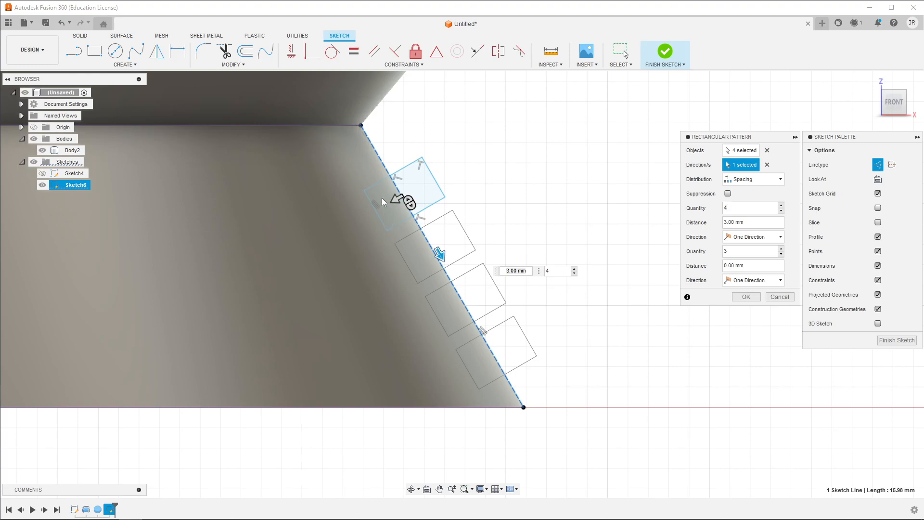
{"action": "type", "text": "d"}
{"action": "key", "text": "BackSpace"}
{"action": "type", "text": "m"}
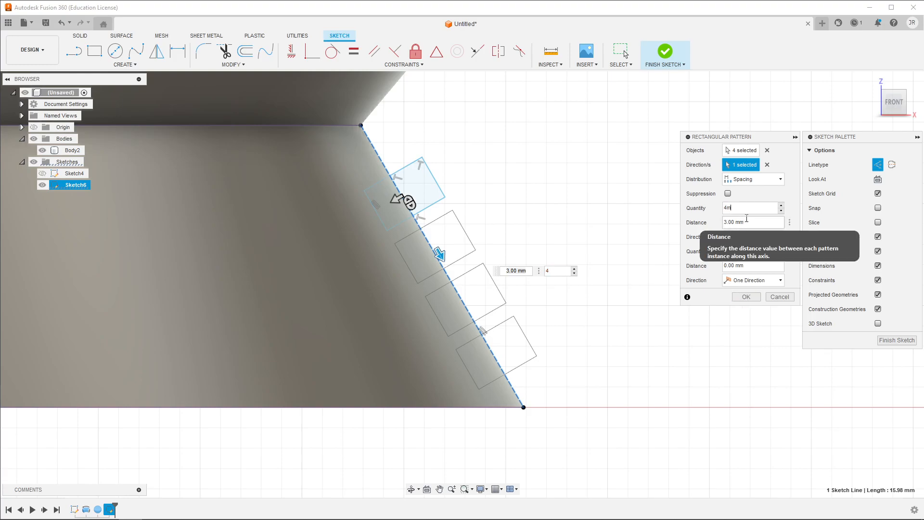
{"action": "type", "text": "m"}
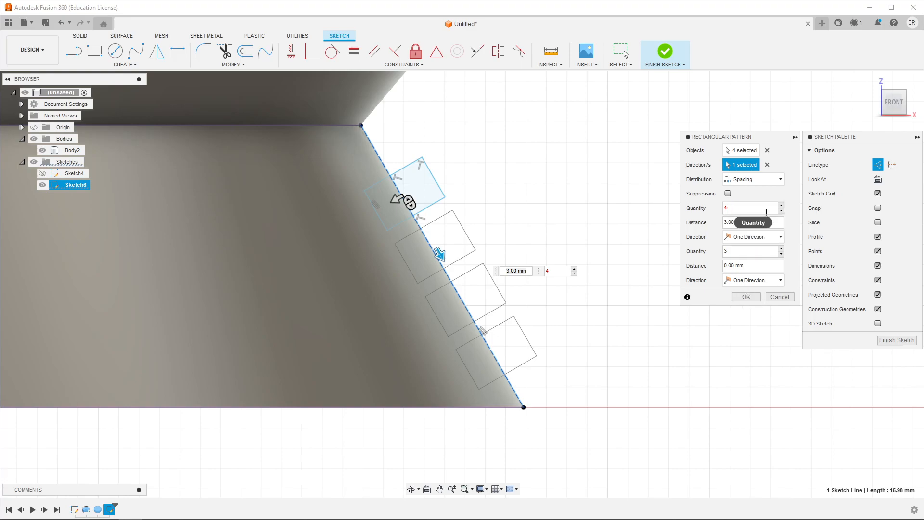
{"action": "left_click", "coordinate": [746, 296]}
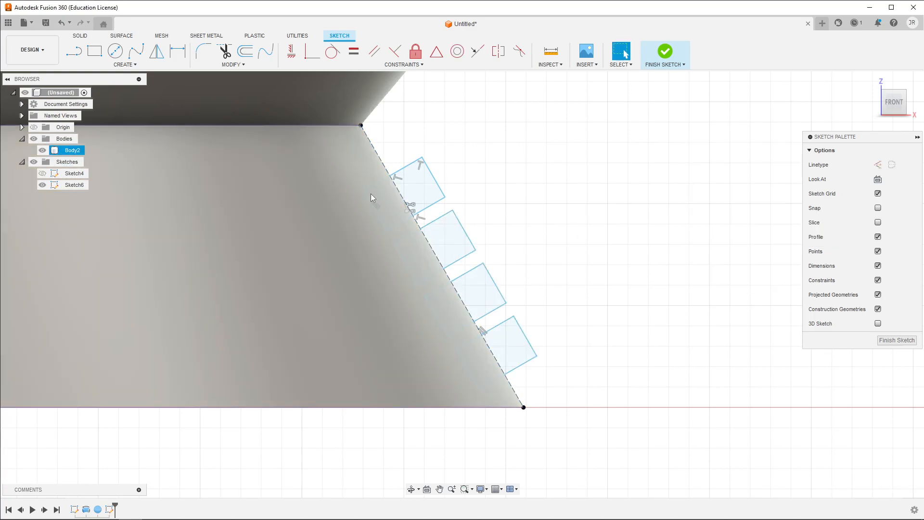
Step: Dimension the first profile's inner side 1 mm from the slanted construction line
{"action": "left_click", "coordinate": [370, 198]}
{"action": "key", "text": "s"}
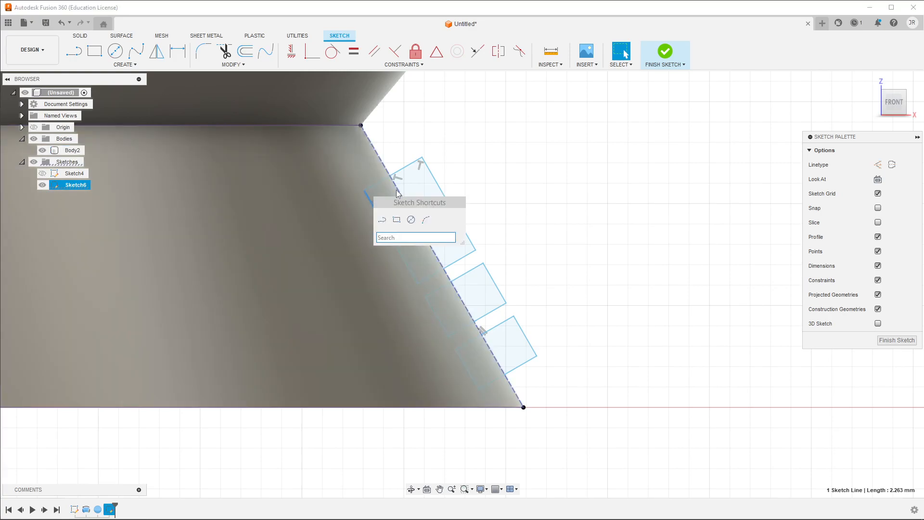
{"action": "key", "text": "d"}
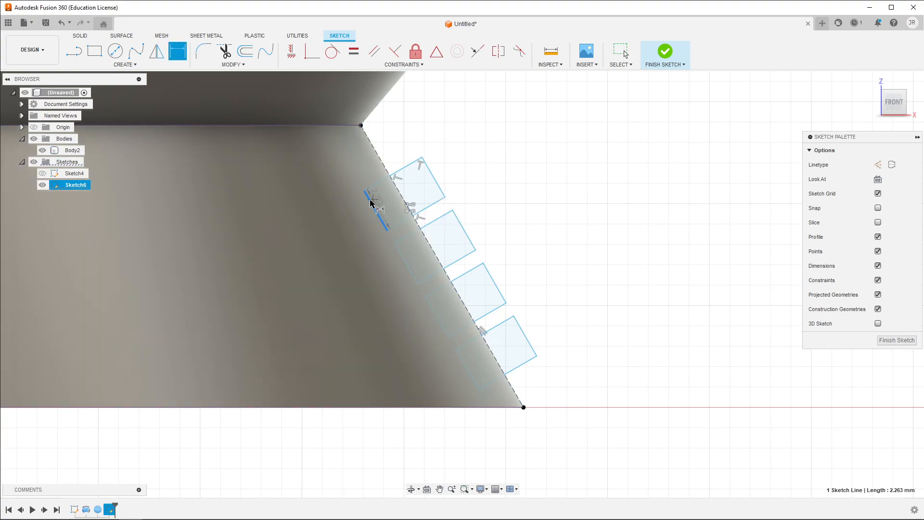
{"action": "left_click", "coordinate": [403, 197]}
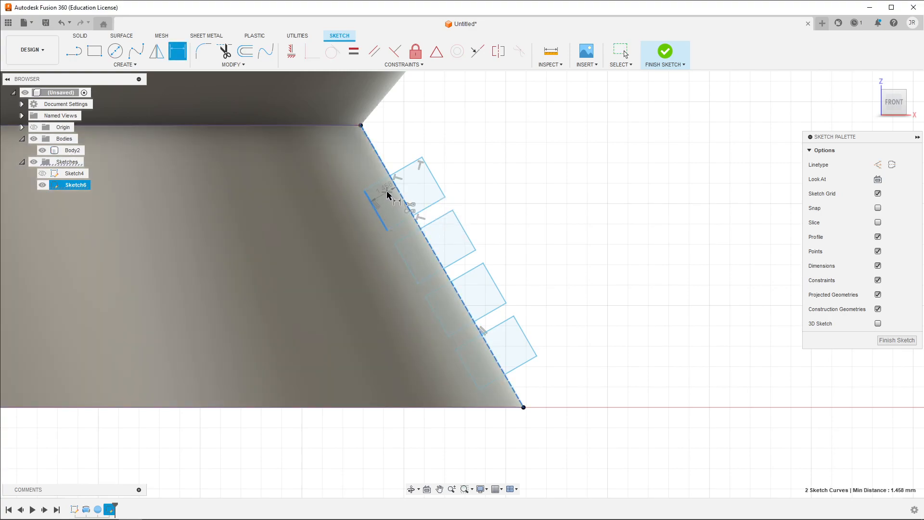
{"action": "left_click", "coordinate": [394, 192]}
{"action": "type", "text": "1"}
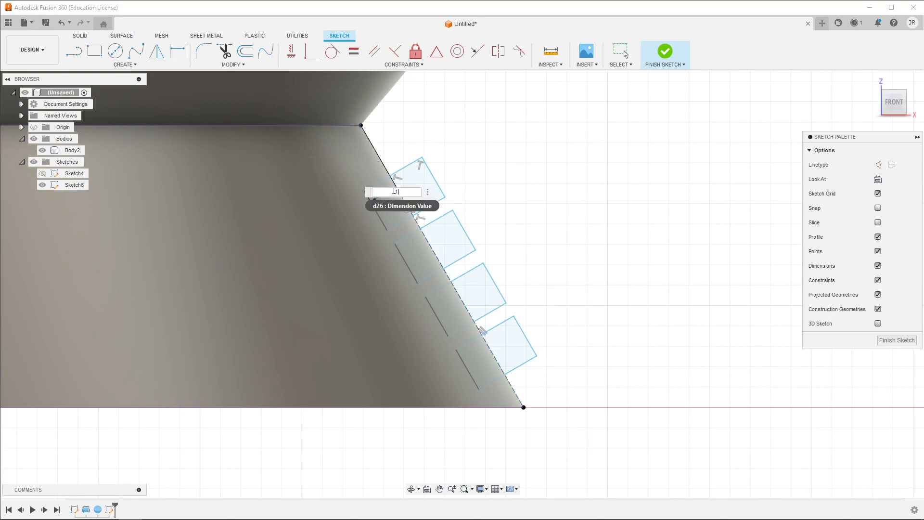
{"action": "key", "text": "Return"}
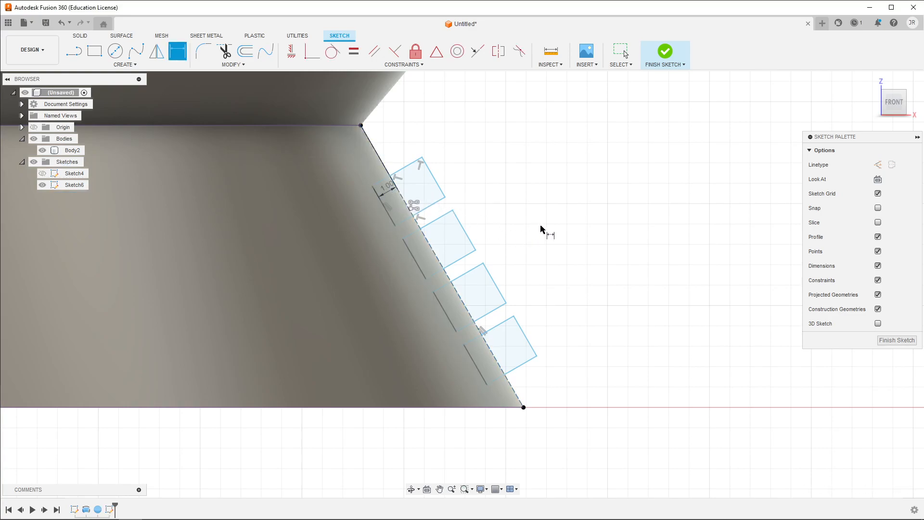
{"action": "key", "text": "Escape"}
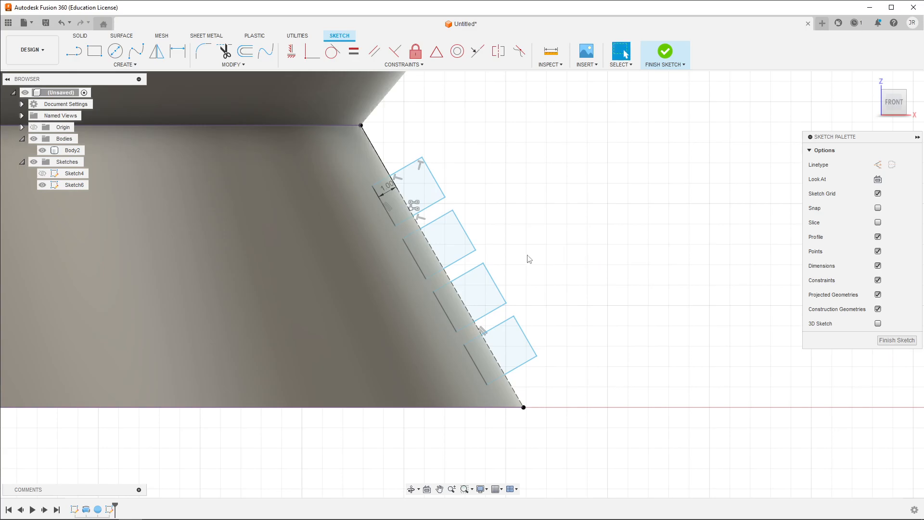
{"action": "scroll", "coordinate": [519, 284], "scroll_direction": "down", "scroll_amount": 2}
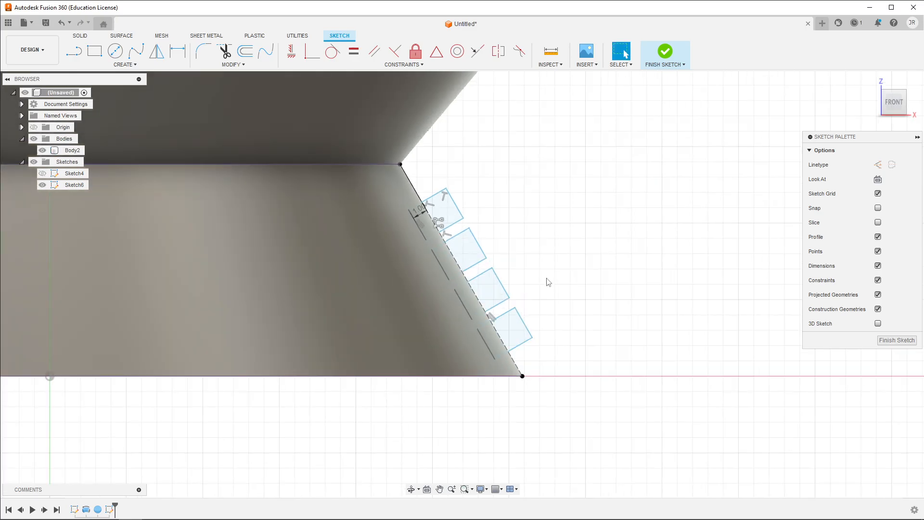
Step: Finish the sketch and select all four patterned profiles along the lower cone's slope
{"action": "left_click", "coordinate": [896, 340]}
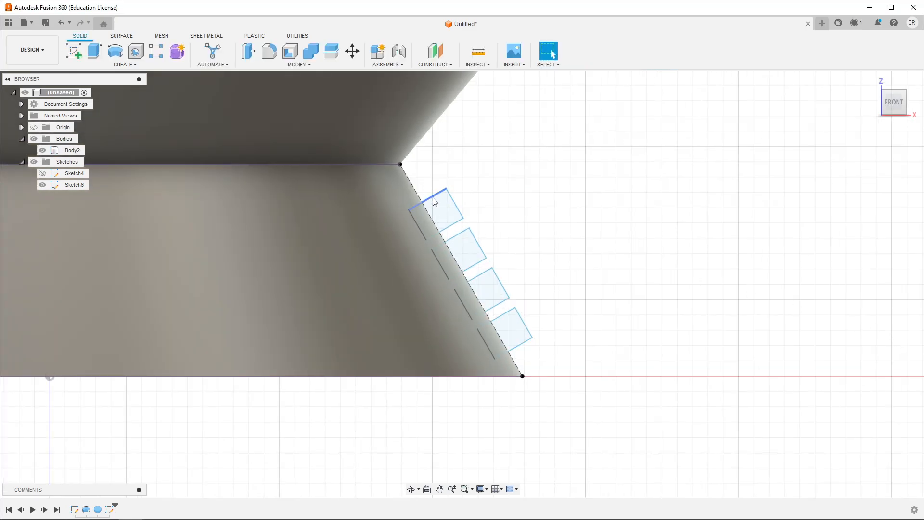
{"action": "left_click", "coordinate": [443, 214]}
{"action": "left_click", "coordinate": [465, 249], "text": "shift"}
{"action": "left_click", "coordinate": [492, 285], "text": "shift"}
{"action": "left_click", "coordinate": [511, 323], "text": "shift"}
{"action": "middle_click_drag", "start_coordinate": [606, 243], "coordinate": [583, 250], "text": "shift"}
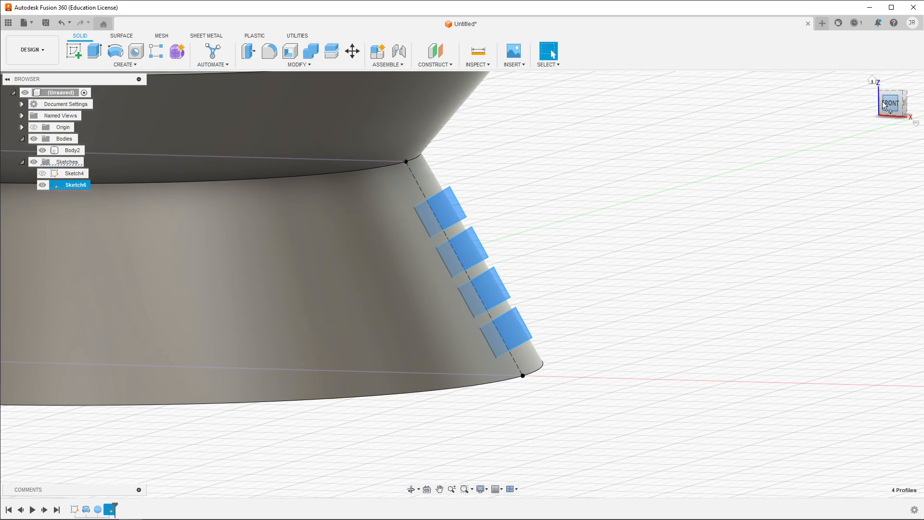
{"action": "left_click", "coordinate": [889, 103]}
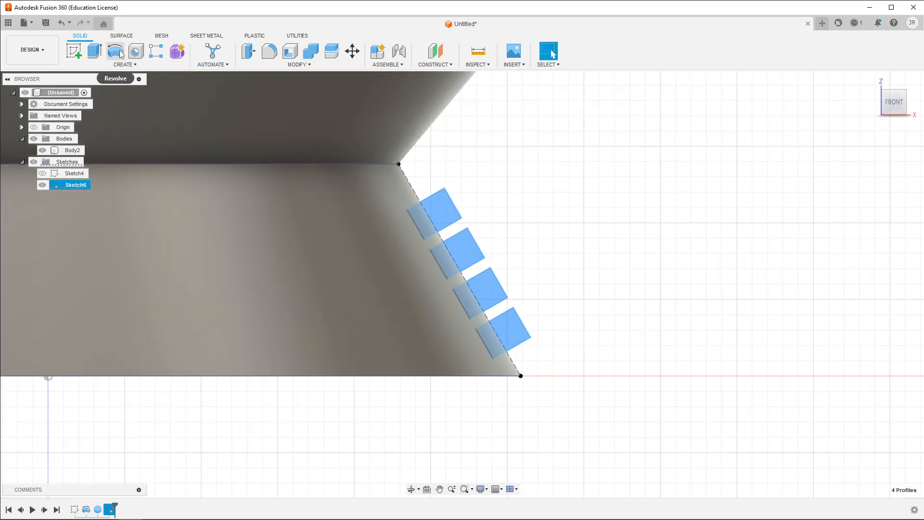
Step: Revolve the four profiles fully around the vertical Z axis as a Cut, hiding the body while picking the axis and showing it again
{"action": "left_click", "coordinate": [120, 53]}
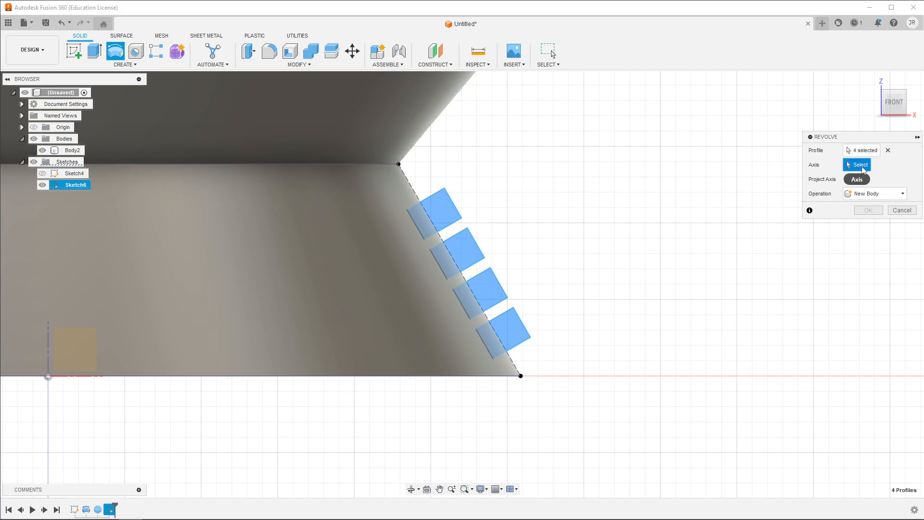
{"action": "scroll", "coordinate": [600, 247], "scroll_direction": "down", "scroll_amount": 3}
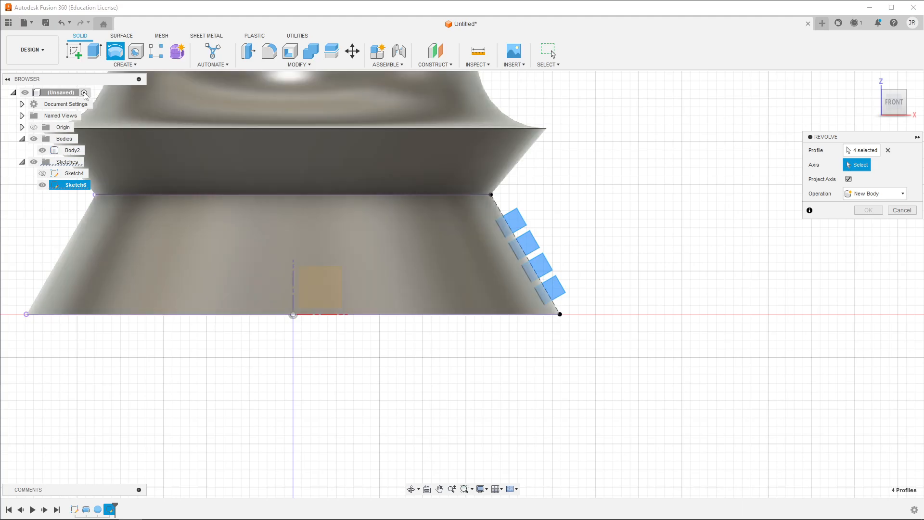
{"action": "left_click", "coordinate": [42, 151]}
{"action": "left_click", "coordinate": [293, 277]}
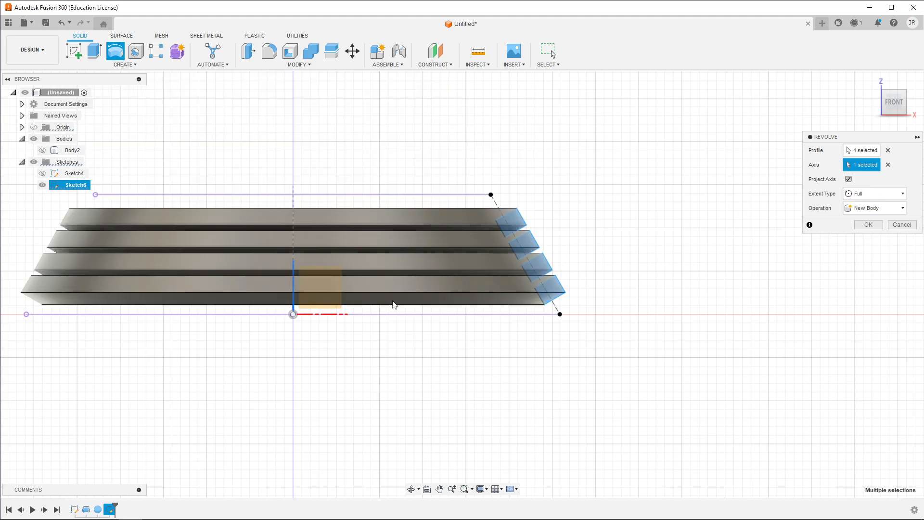
{"action": "middle_click_drag", "start_coordinate": [349, 245], "coordinate": [315, 193], "text": "shift"}
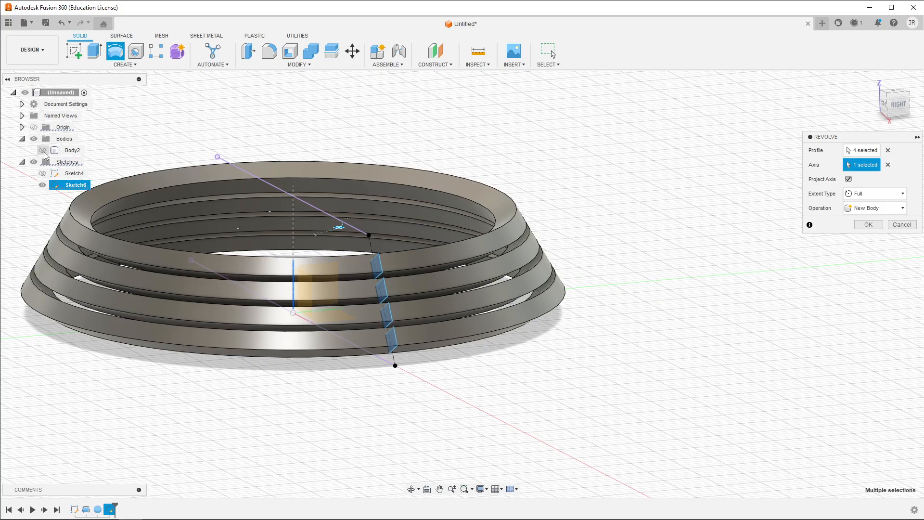
{"action": "left_click", "coordinate": [42, 150]}
{"action": "middle_click_drag", "start_coordinate": [623, 334], "coordinate": [635, 325], "text": "shift"}
{"action": "mouse_move", "coordinate": [500, 352]}
{"action": "middle_mouse_down", "text": "shift"}
{"action": "mouse_move", "coordinate": [495, 342]}
{"action": "mouse_move", "coordinate": [491, 361]}
{"action": "middle_mouse_up", "text": "shift"}
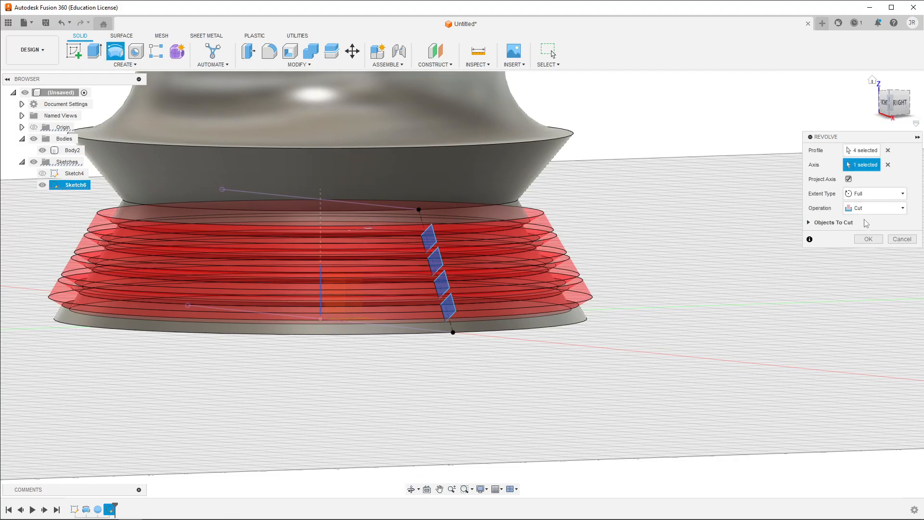
{"action": "left_click", "coordinate": [867, 239]}
Step: Examine the grooves cut around the lower cone and the overall body from the front and at an angle
{"action": "middle_click_drag", "start_coordinate": [605, 268], "coordinate": [658, 232], "text": "shift"}
{"action": "scroll", "coordinate": [676, 220], "scroll_direction": "down", "scroll_amount": 2}
{"action": "scroll", "coordinate": [676, 220], "scroll_direction": "up", "scroll_amount": 3}
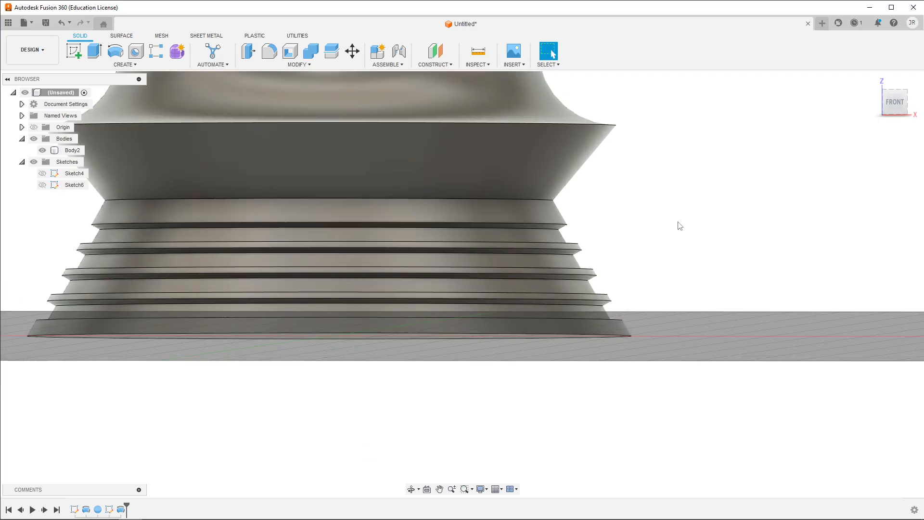
{"action": "scroll", "coordinate": [676, 222], "scroll_direction": "down", "scroll_amount": 5}
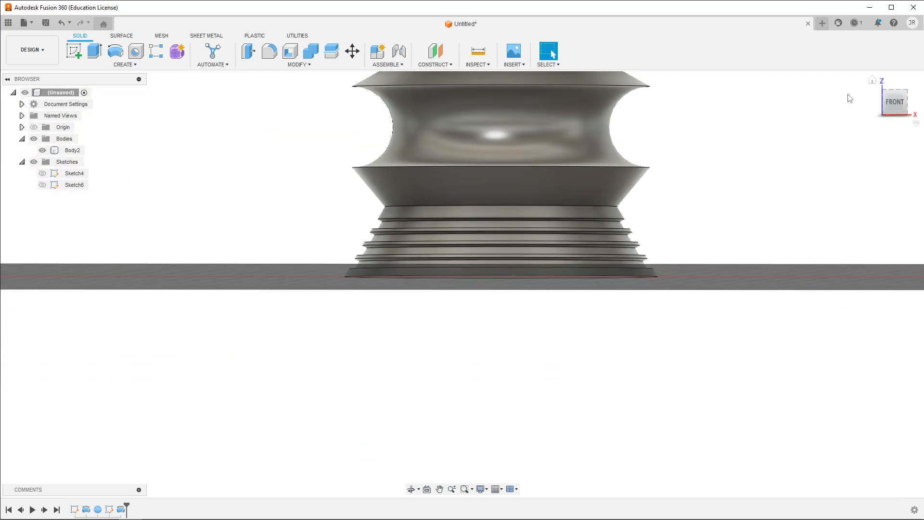
{"action": "left_click", "coordinate": [871, 80]}
{"action": "middle_click_drag", "start_coordinate": [673, 298], "coordinate": [724, 299], "text": "shift"}
{"action": "middle_click_drag", "start_coordinate": [704, 334], "coordinate": [738, 346]}
{"action": "scroll", "coordinate": [611, 338], "scroll_direction": "up", "scroll_amount": 2}
{"action": "scroll", "coordinate": [639, 336], "scroll_direction": "up", "scroll_amount": 2}
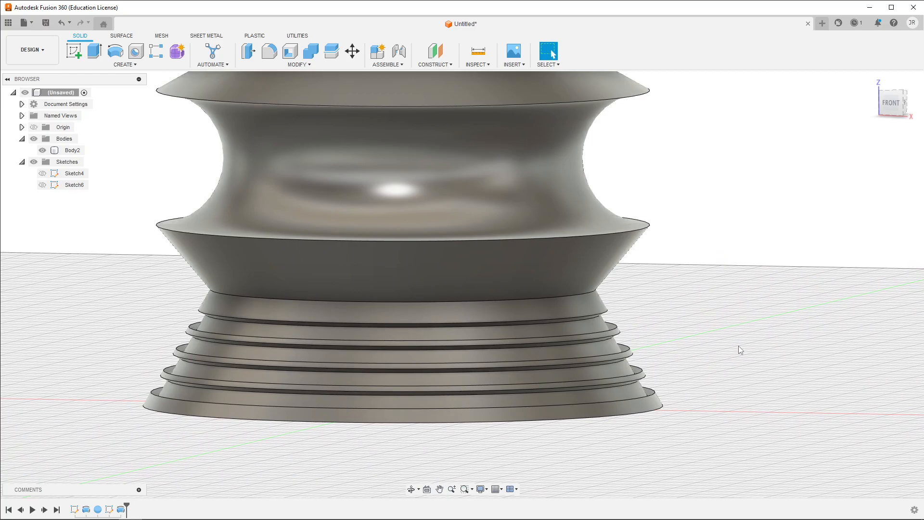
{"action": "scroll", "coordinate": [689, 356], "scroll_direction": "down", "scroll_amount": 2}
{"action": "middle_click_drag", "start_coordinate": [710, 323], "coordinate": [639, 347]}
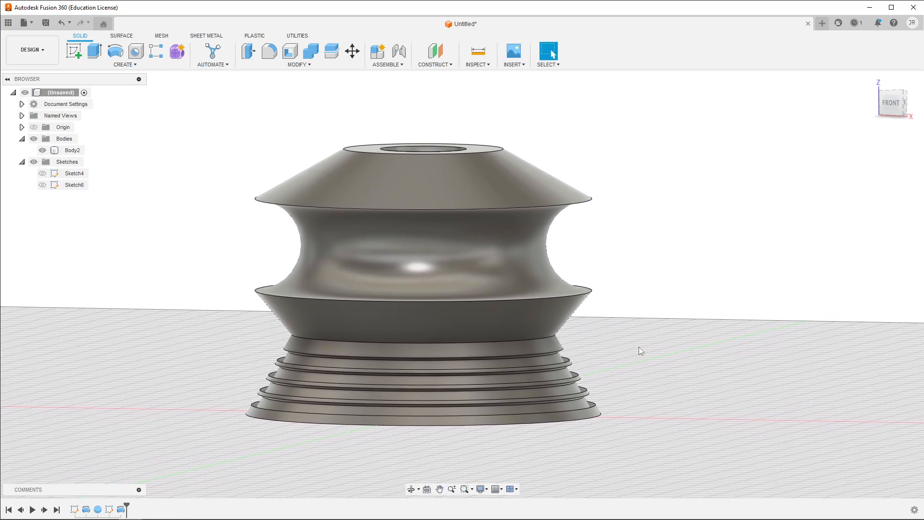